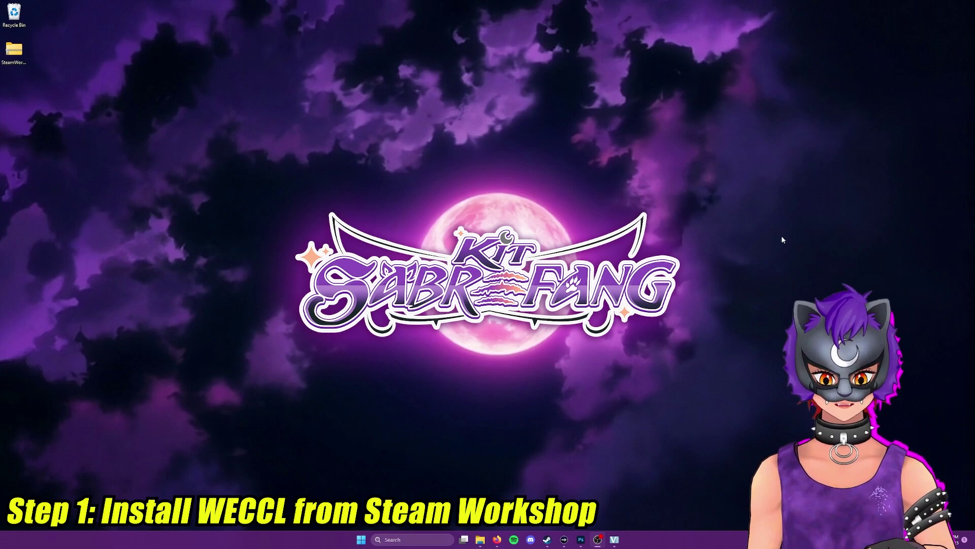
Switch to Steam and open the WECCL item page from the most subscribed items in Wrestling Empire's Workshop
click(546, 540)
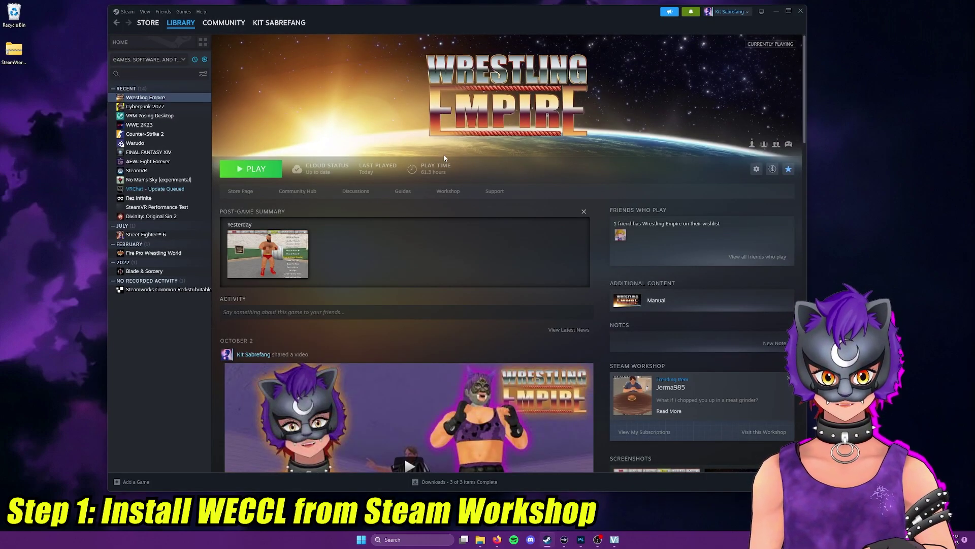
click(448, 192)
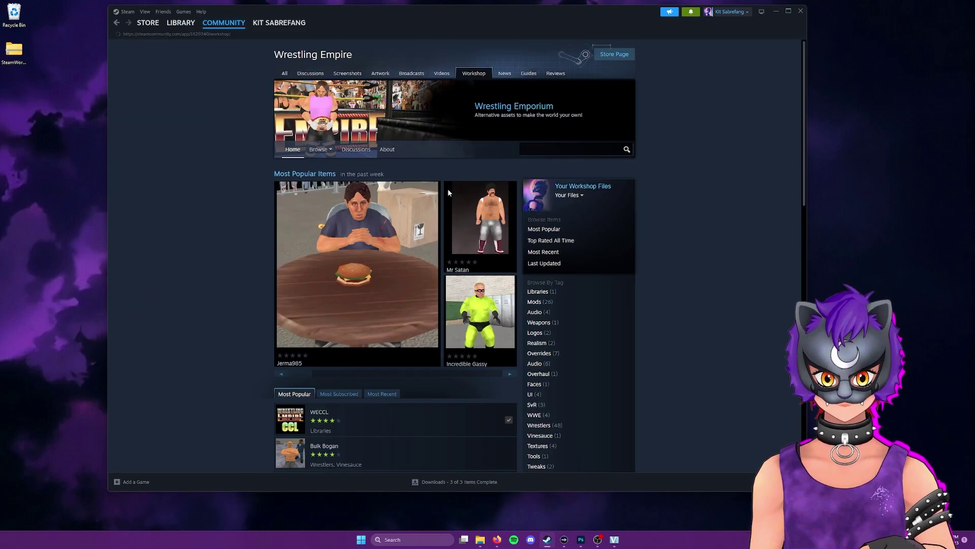
scroll(690, 304, down, 2)
scroll(690, 307, down, 2)
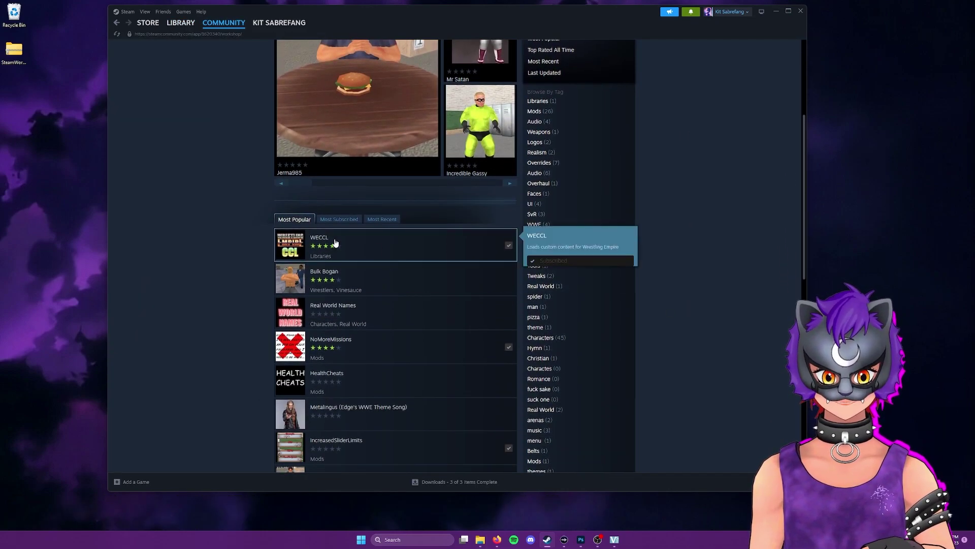
click(350, 219)
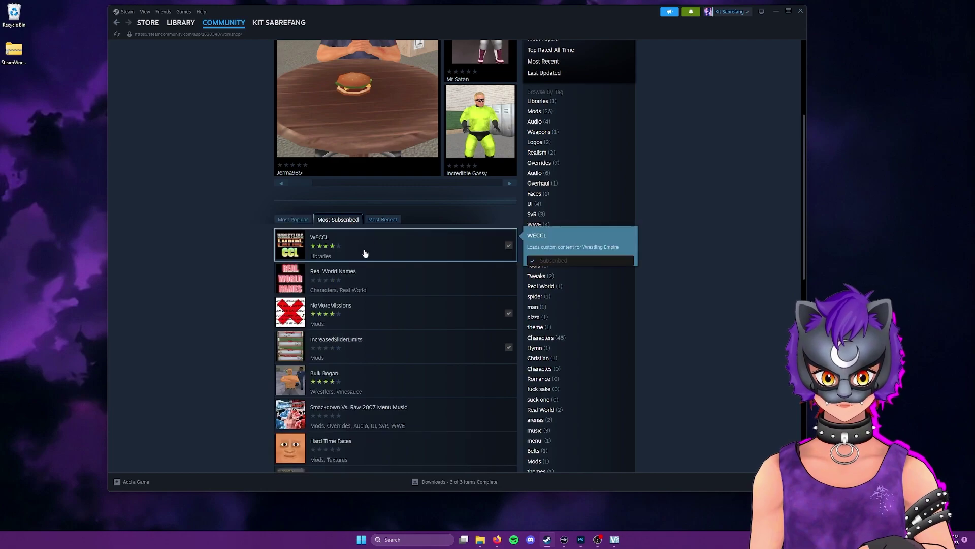
click(392, 250)
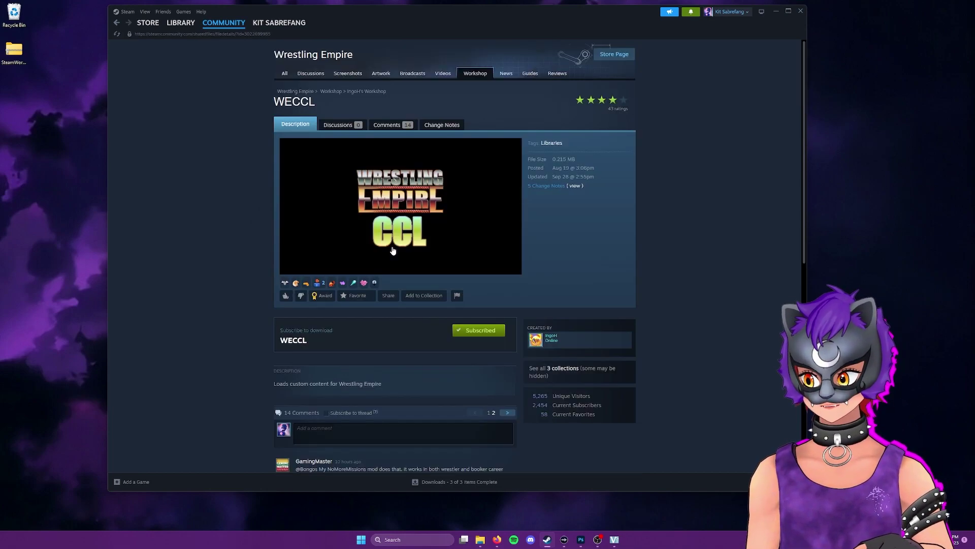
scroll(684, 319, down, 2)
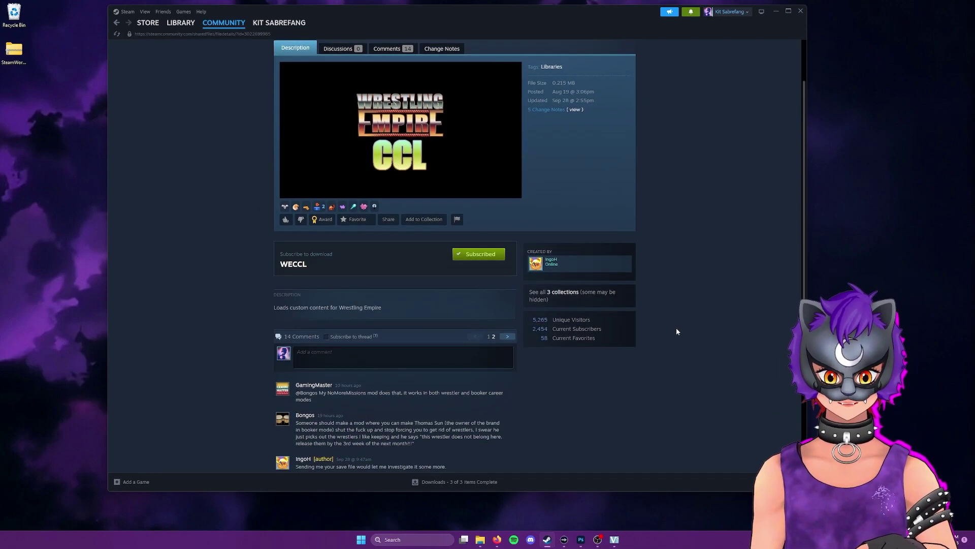
scroll(660, 363, up, 2)
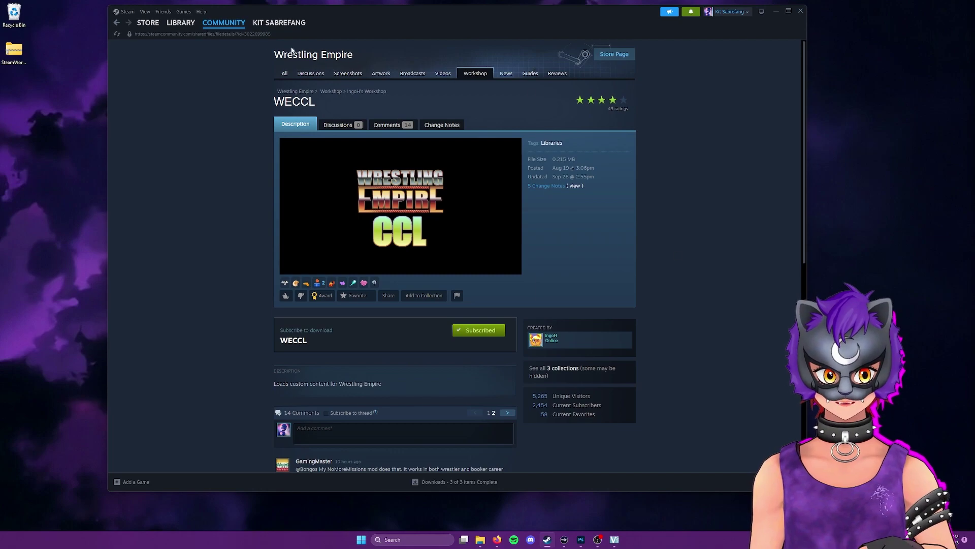
Run Wrestling Empire from the Steam library with the Play Modded option, opening its Editor before closing the game
click(180, 23)
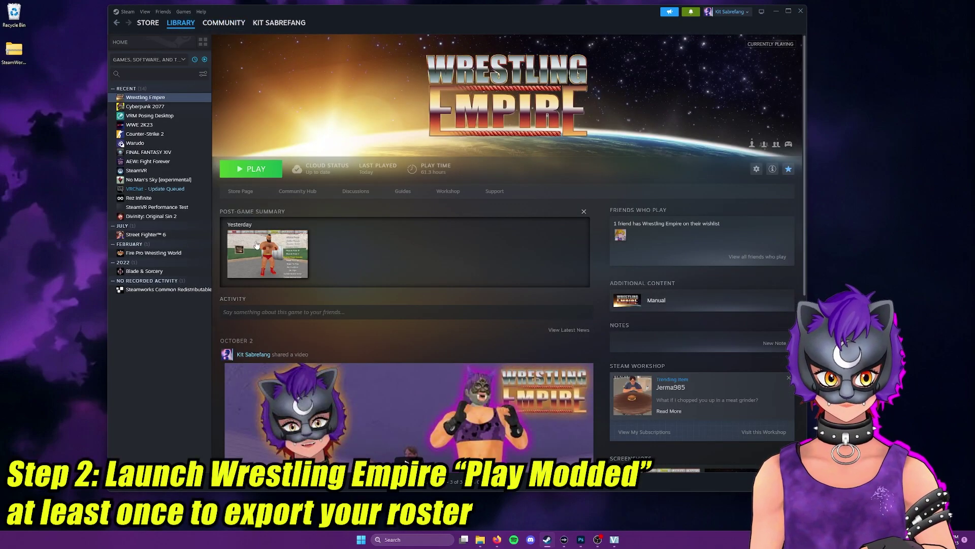
click(251, 169)
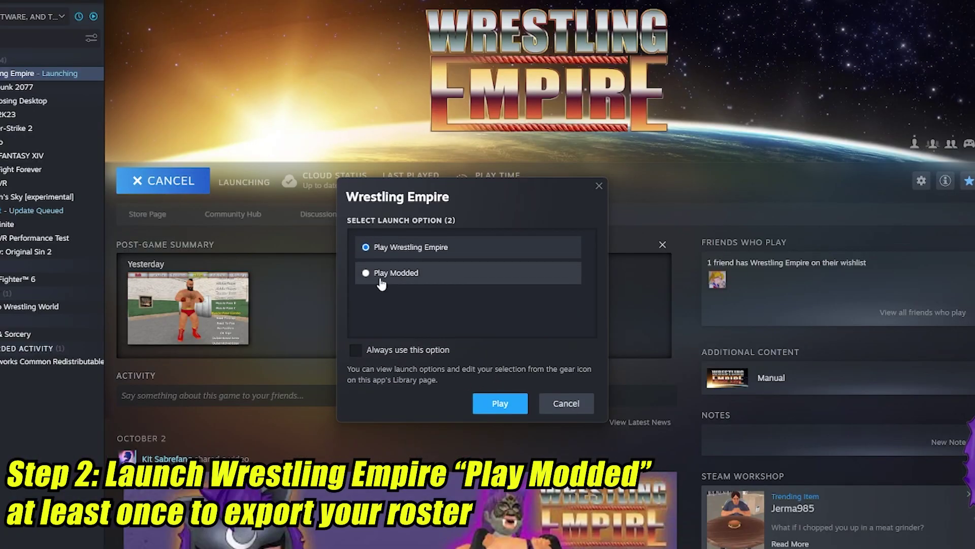
click(379, 279)
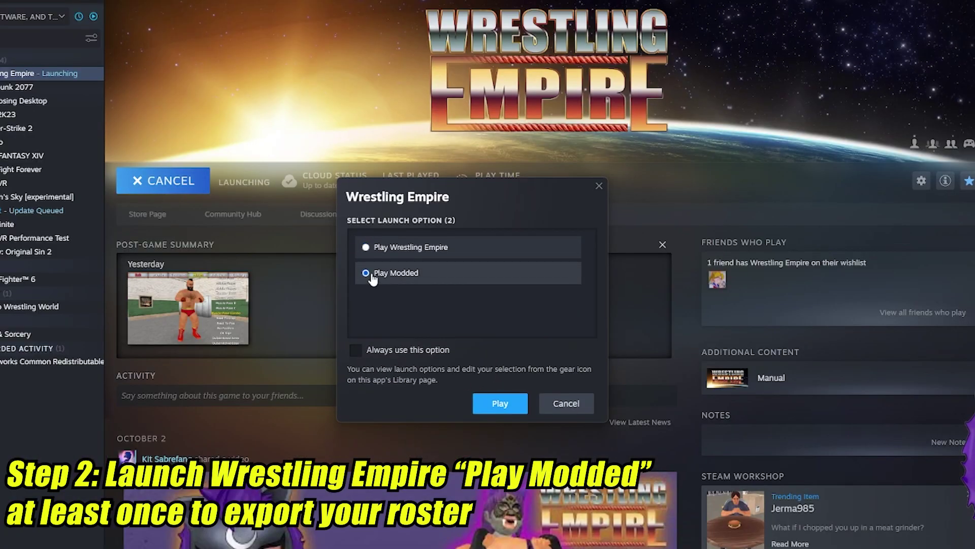
click(499, 405)
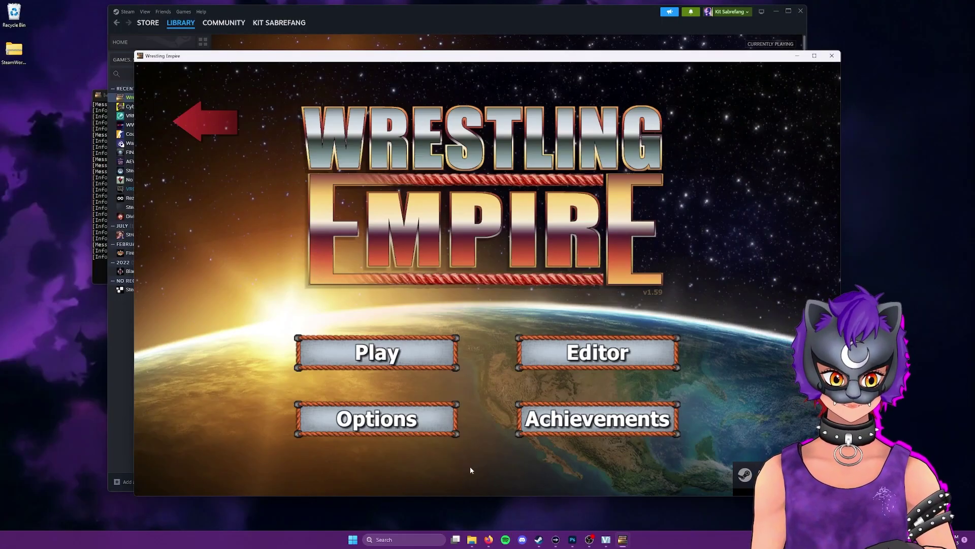
click(586, 366)
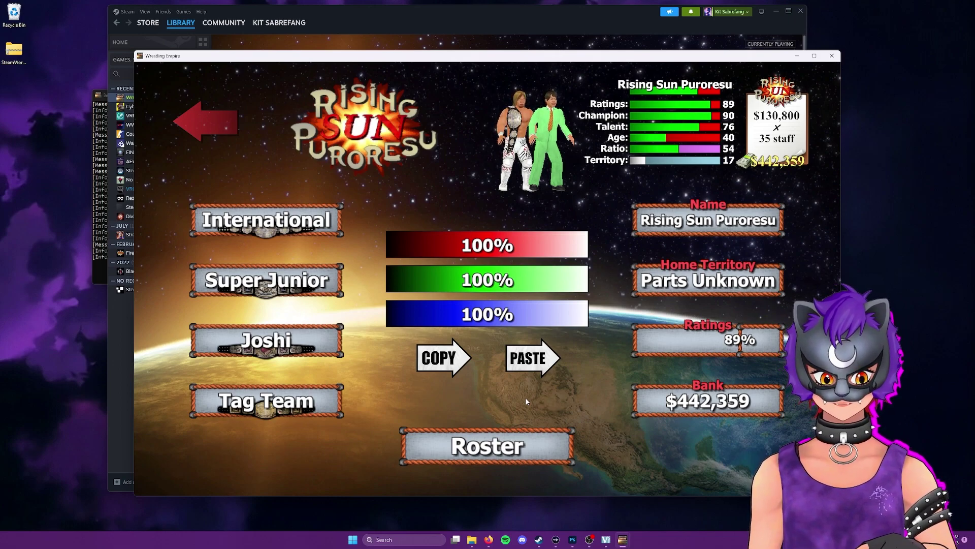
click(835, 57)
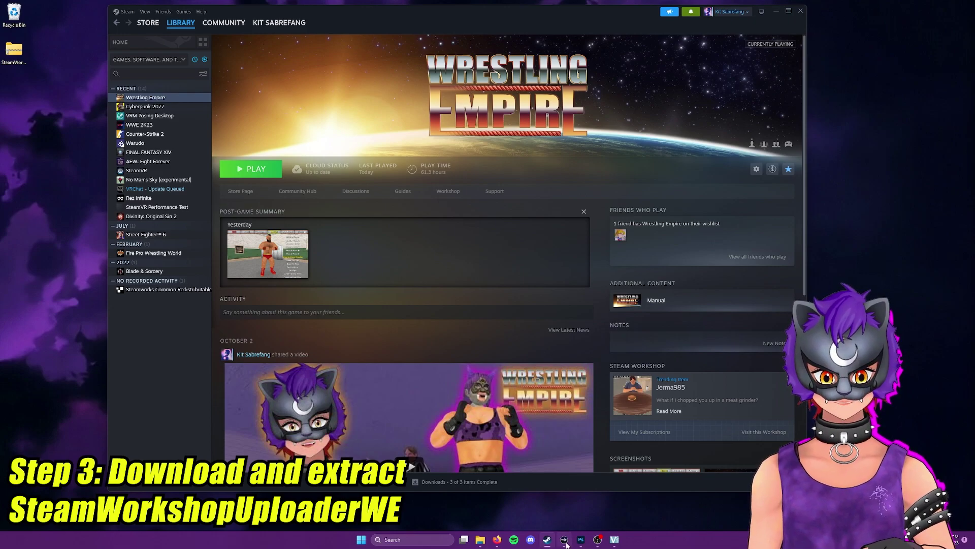
Switch to Firefox and download SteamWorkshopUploaderWE.zip from the Initial Release of the SteamWorkshopUploaderWE GitHub repository
mouse_move(497, 540)
click(479, 510)
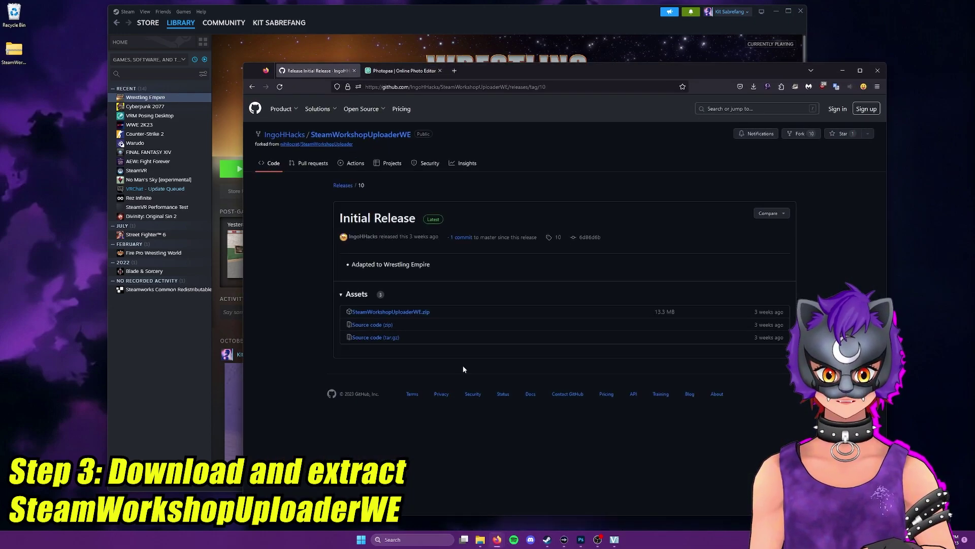
key(alt+Left)
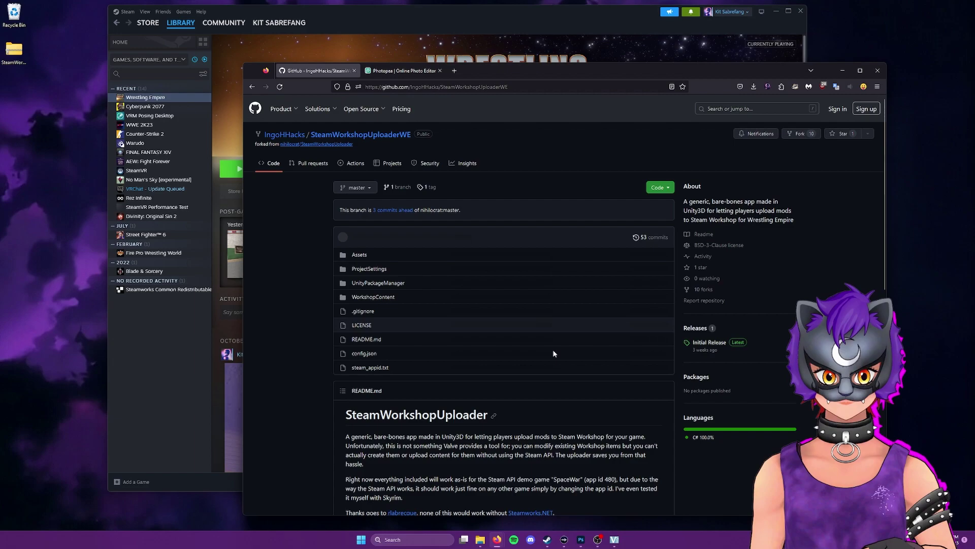
scroll(395, 303, down, 4)
scroll(395, 303, down, 4)
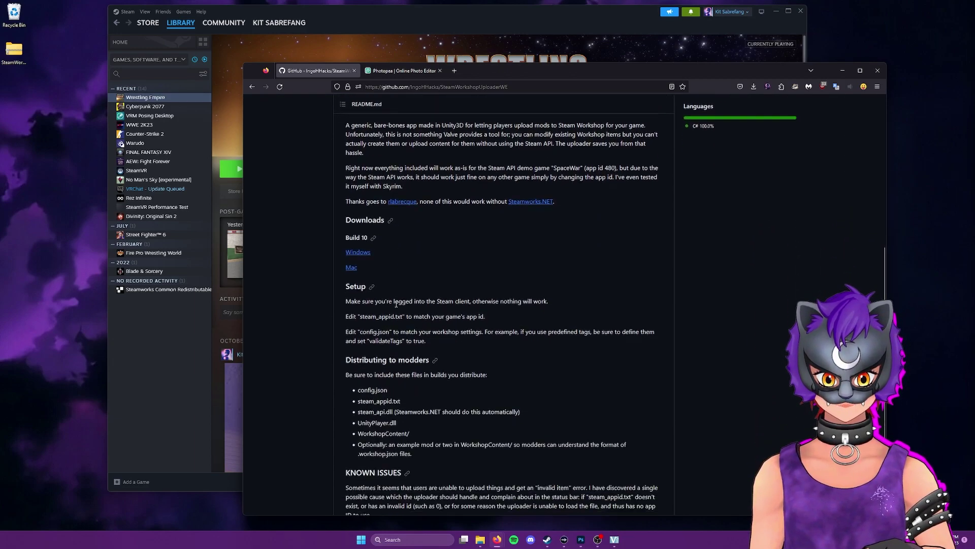
scroll(396, 306, up, 2)
scroll(395, 304, up, 6)
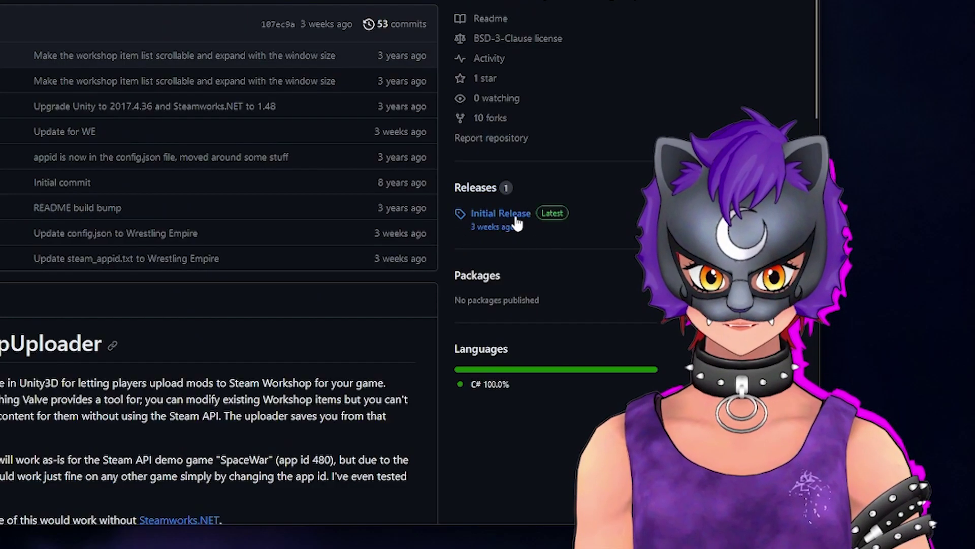
click(513, 214)
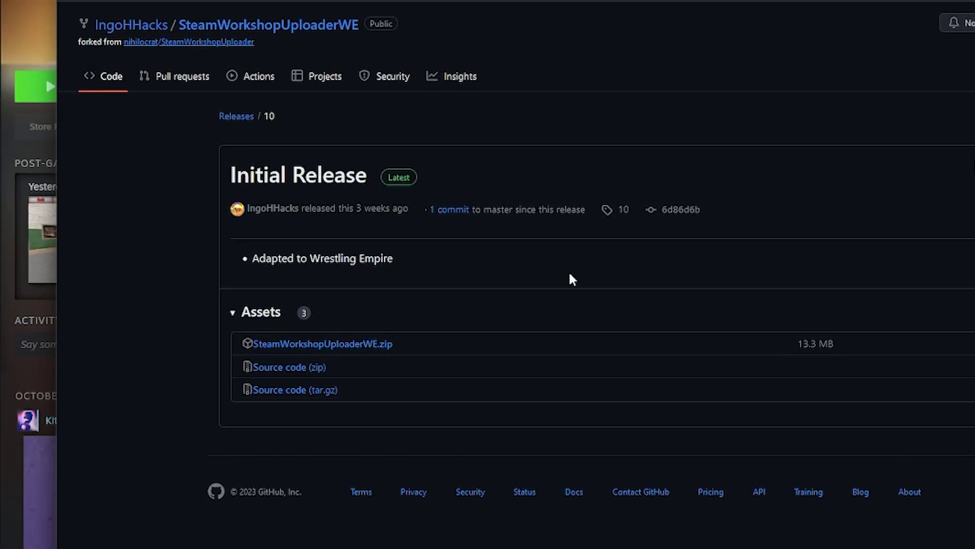
click(372, 349)
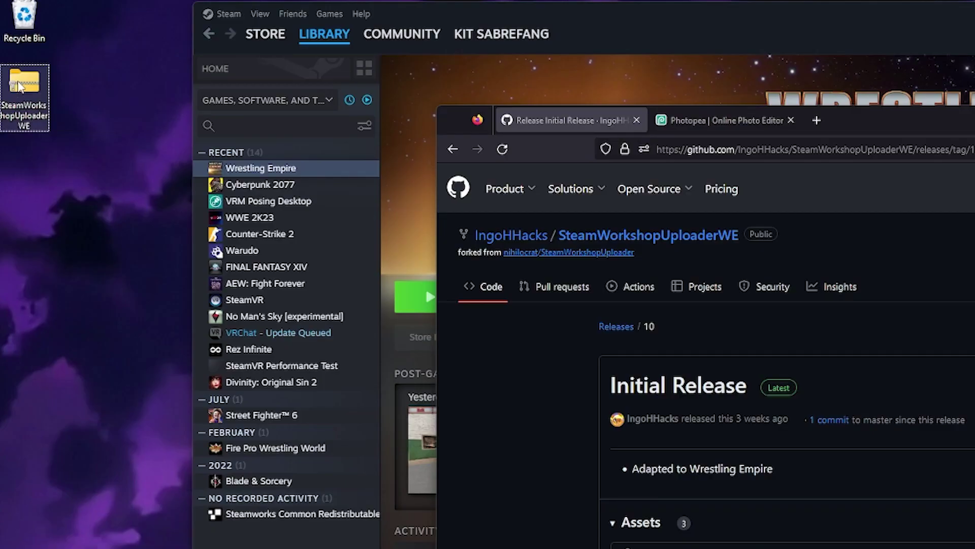
Extract the downloaded SteamWorkshopUploaderWE archive on the desktop into its own folder with 7-Zip
right_click(11, 52)
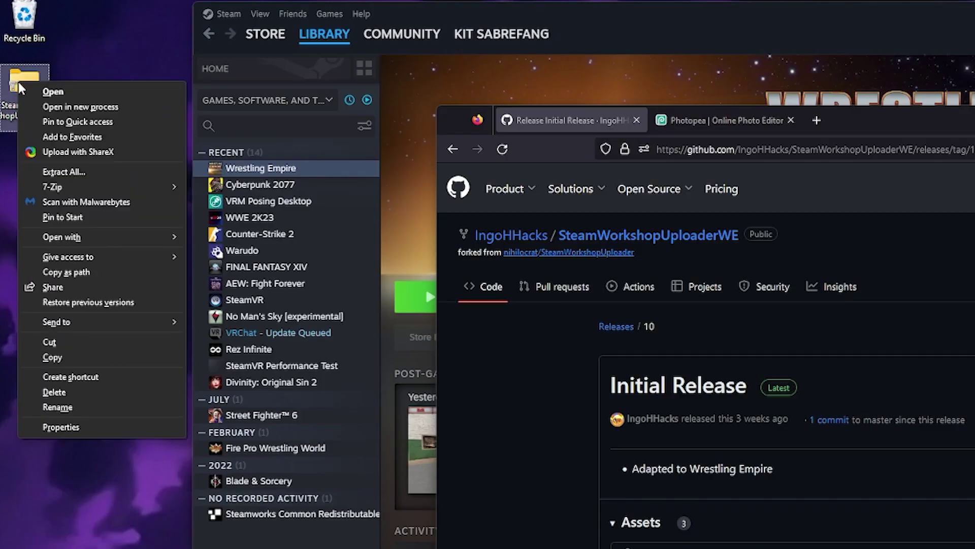
mouse_move(83, 184)
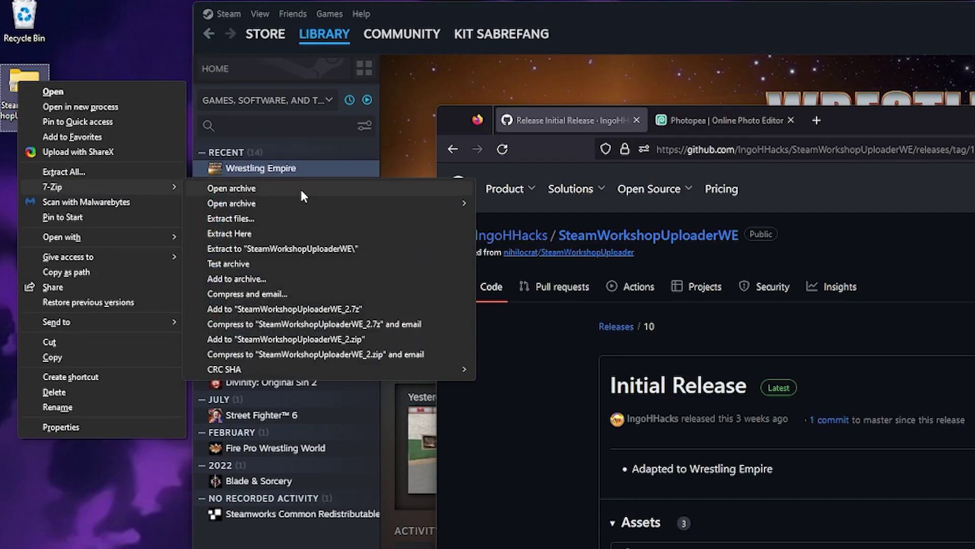
click(297, 249)
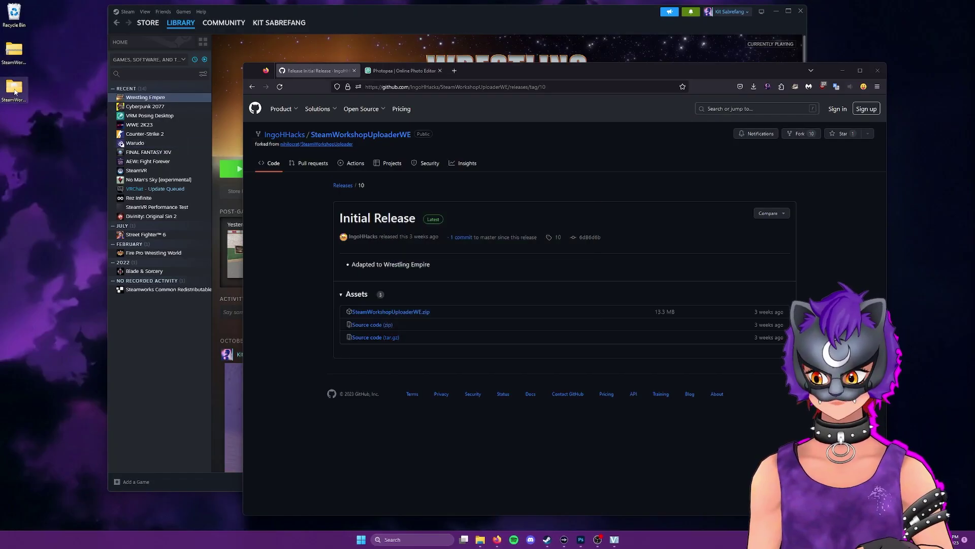
Launch SteamWorkshopUploader from the extracted folder and view the Template mod pack's details
double_click(14, 88)
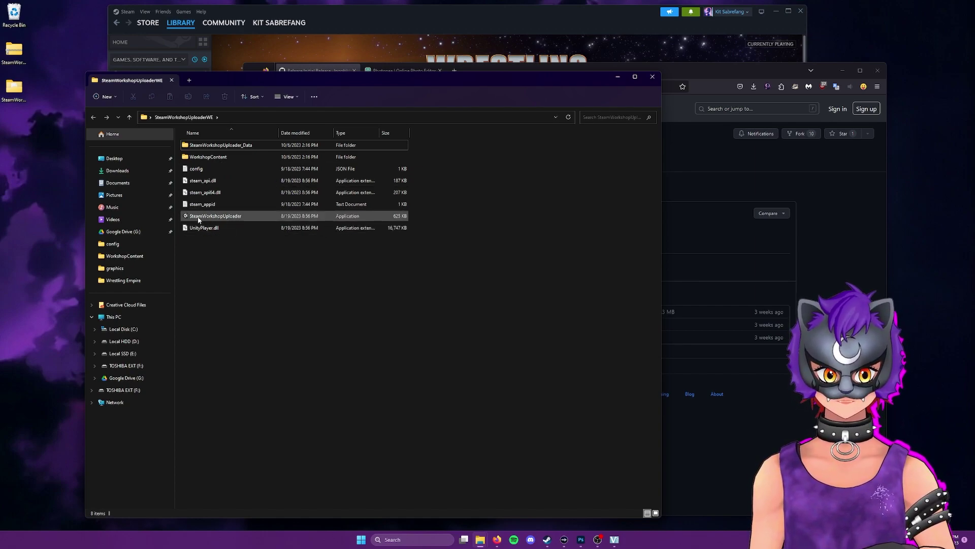
double_click(226, 220)
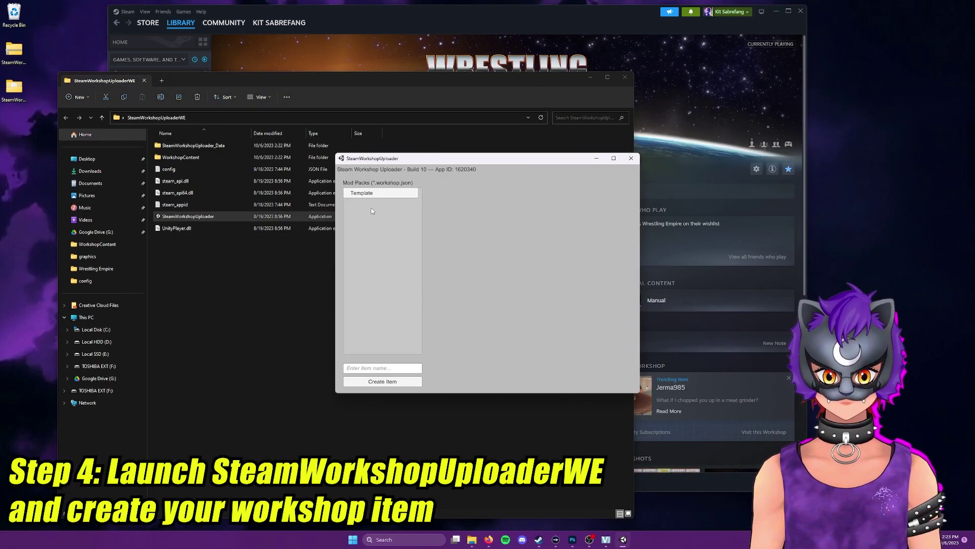
click(372, 195)
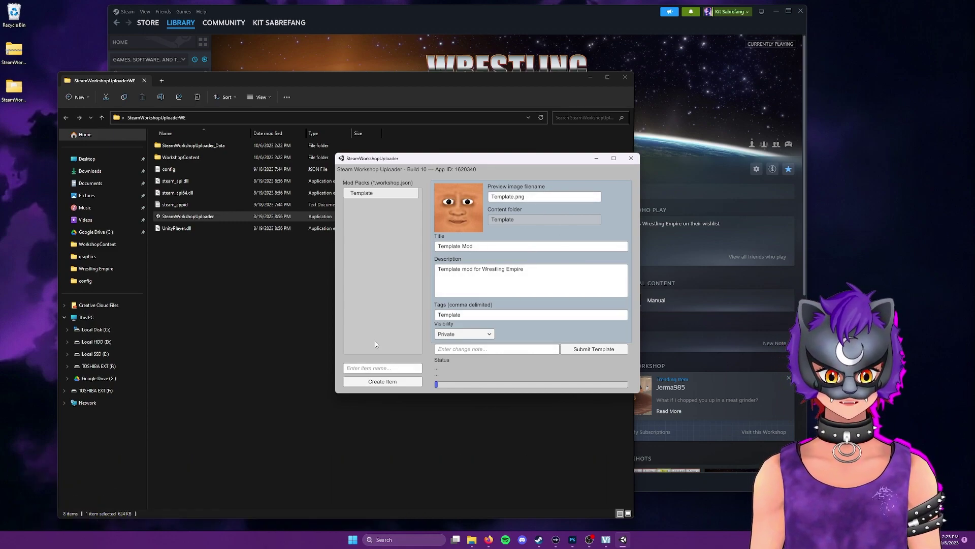
Create a new Workshop item named "Hank Hill" in the uploader
click(381, 369)
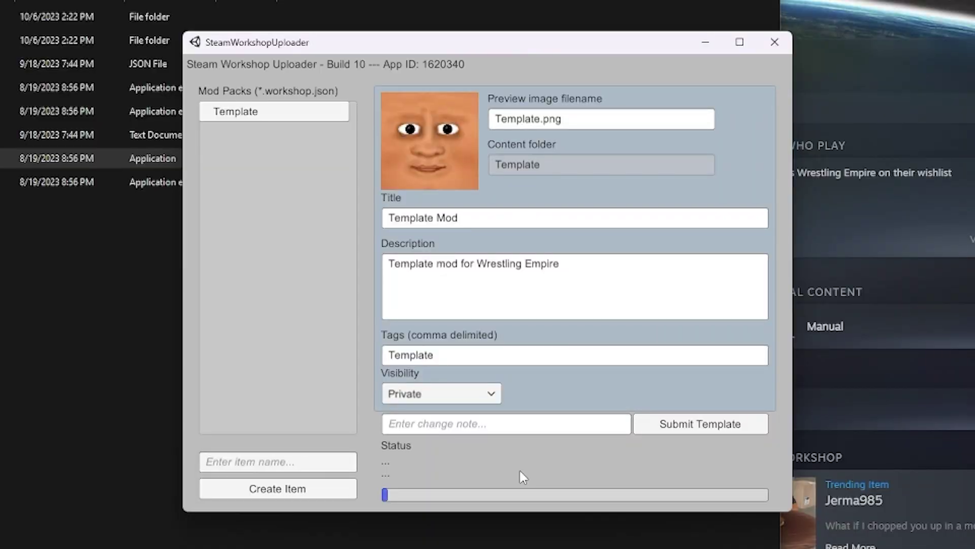
text(Hank Hill)
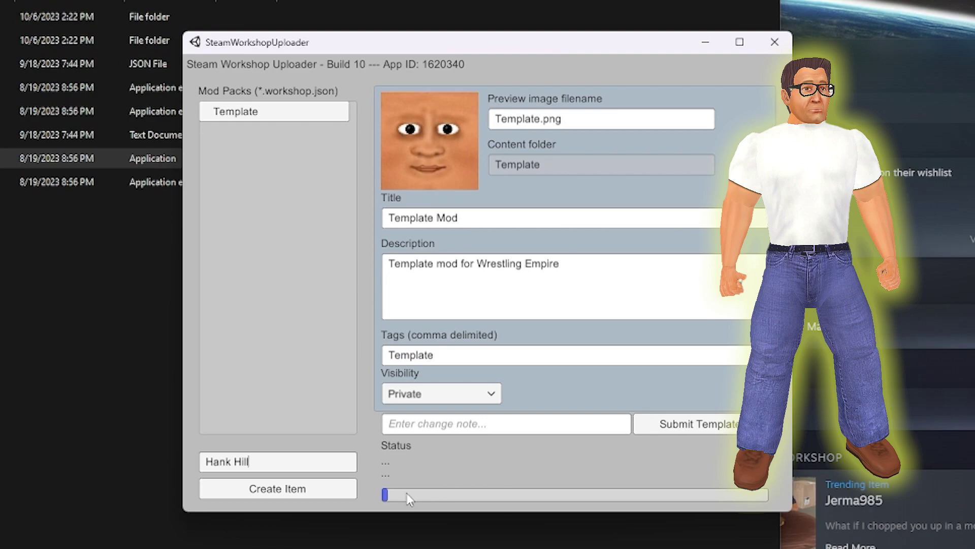
click(326, 492)
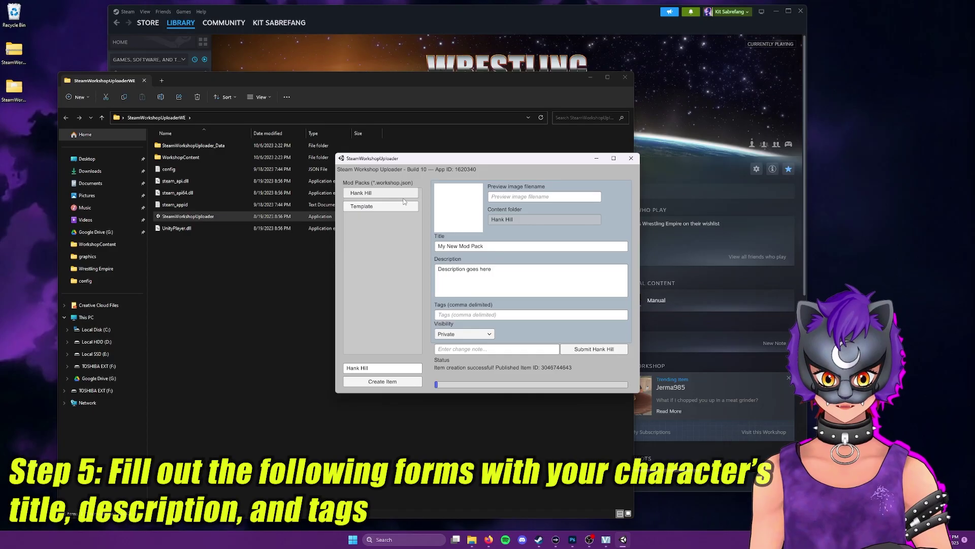
Set the Hank Hill item's title to "Hank Hill (King of the Hill)"
click(566, 246)
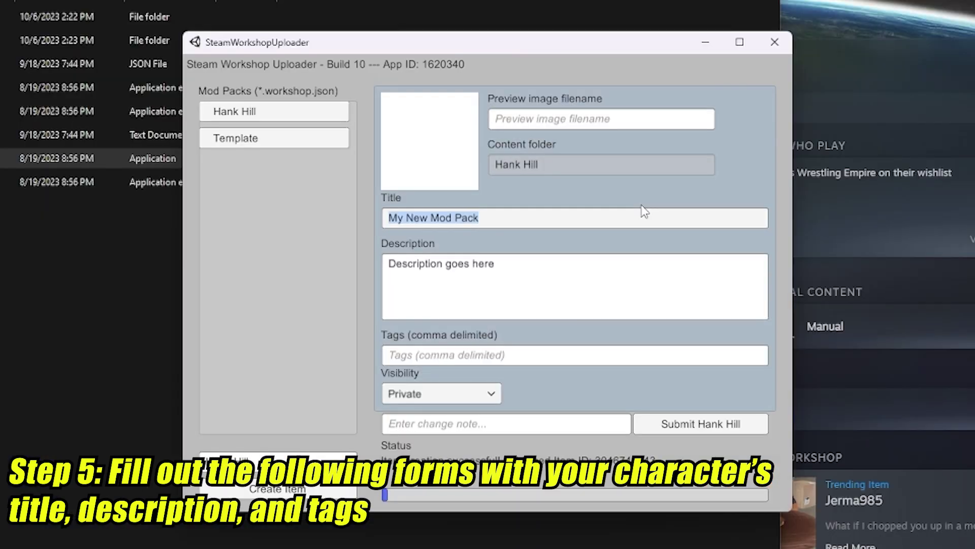
text(Hank Hill (King of the H)
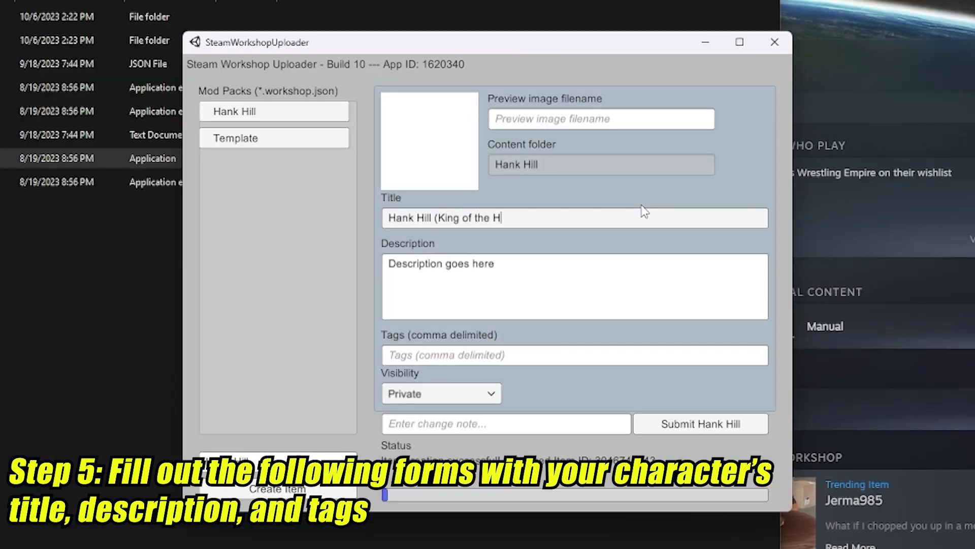
text(ill))
Replace the item's description with "Hank Hill from the series "King of the Hill". He sells propane and propane accessories."
click(629, 266)
text(Hank Hill from the series "King of the H)
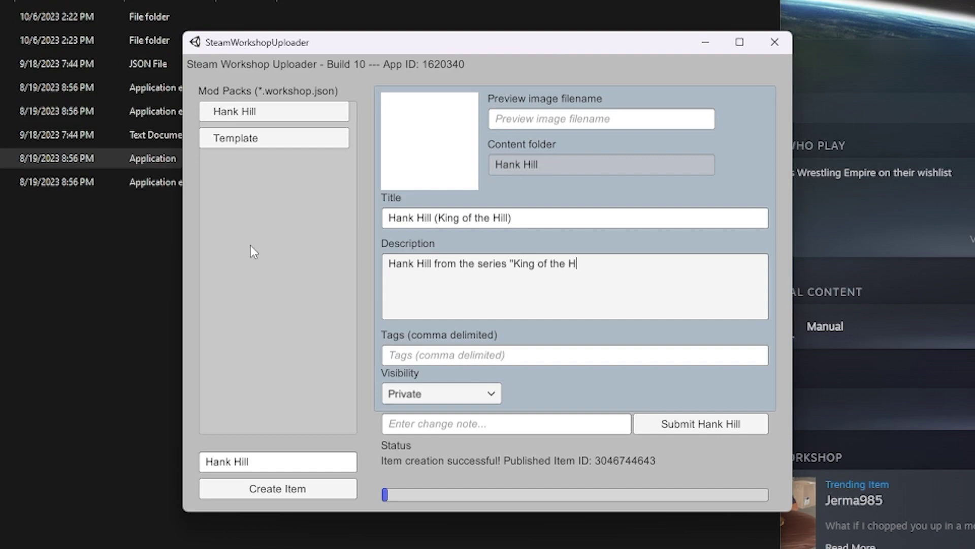
text(ill". He sells propane and propane s)
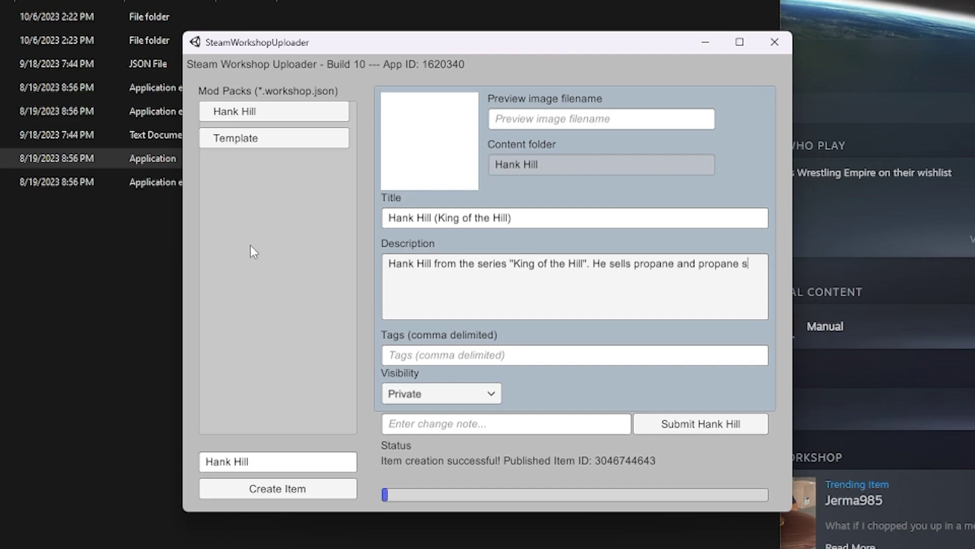
key(BackSpace)
text(accessp)
key(BackSpace)
text(ories.)
Give the item the tags "wrestlers, characters" and Public visibility before closing the uploader
click(462, 361)
text(wrestlers, characters)
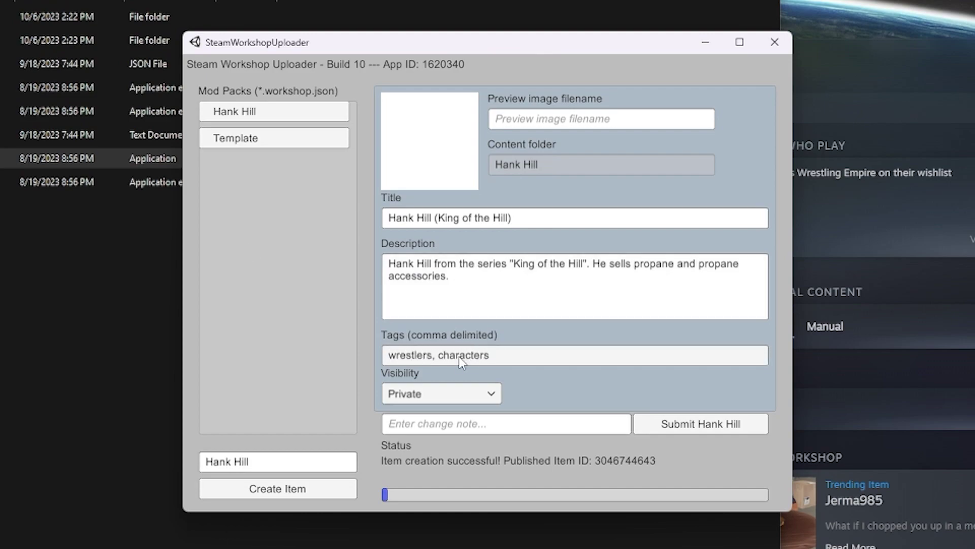
click(442, 394)
click(434, 412)
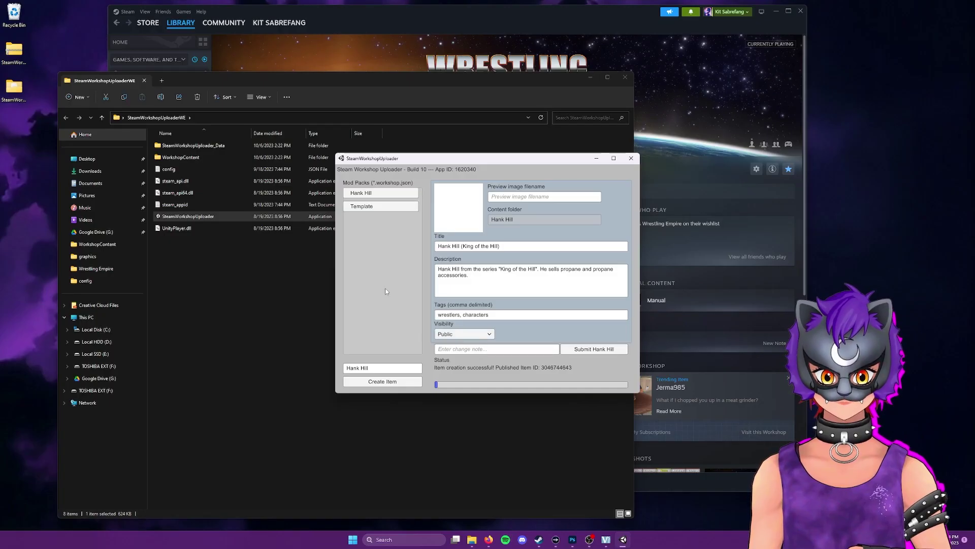
click(633, 159)
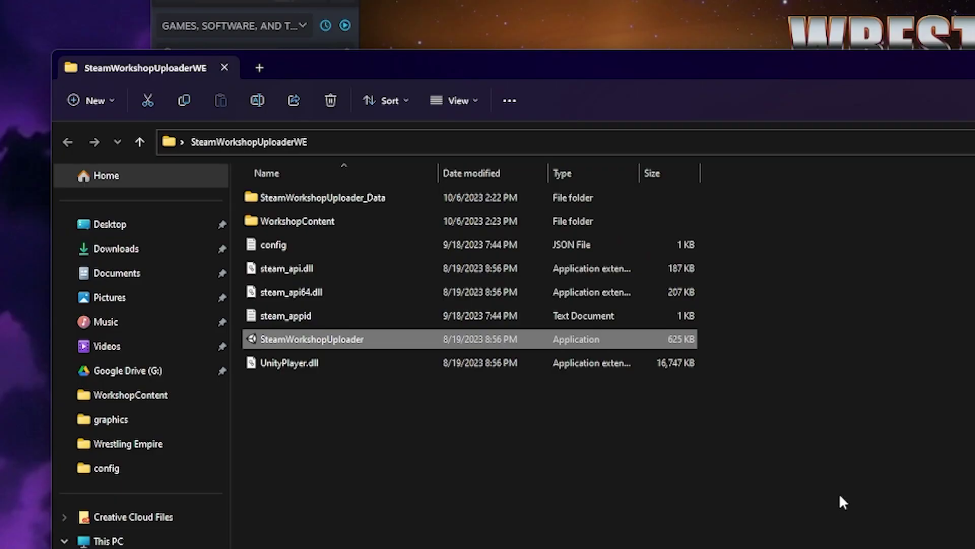
Open the Hank Hill.workshop JSON file in the WorkshopContent folder, review the item's saved details and close it
double_click(337, 224)
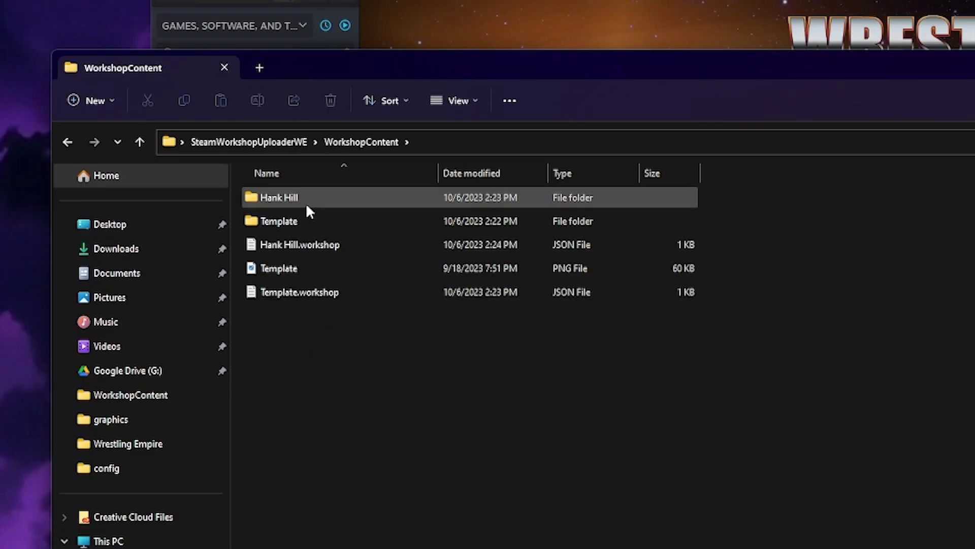
double_click(315, 246)
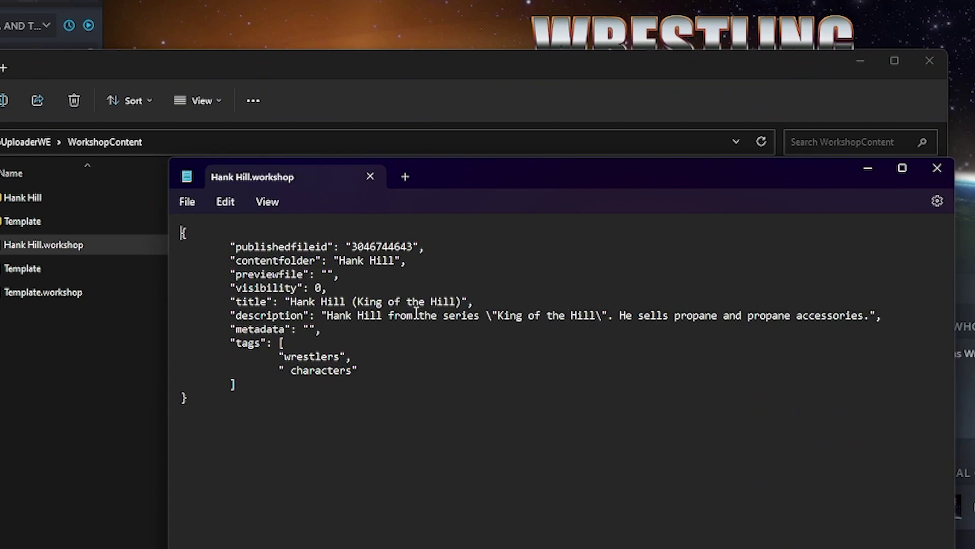
click(937, 175)
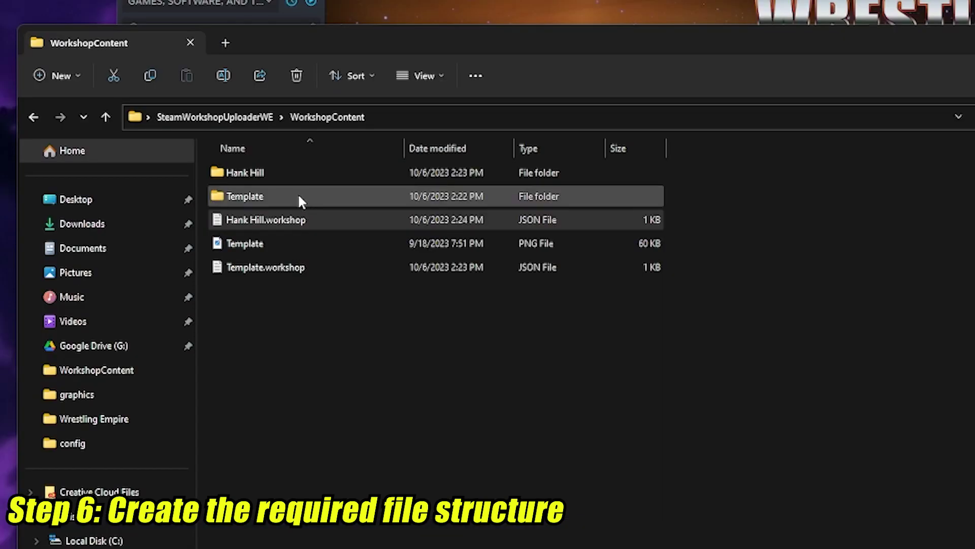
Create a folder named "plugins" inside the Hank Hill folder in WorkshopContent
click(189, 148)
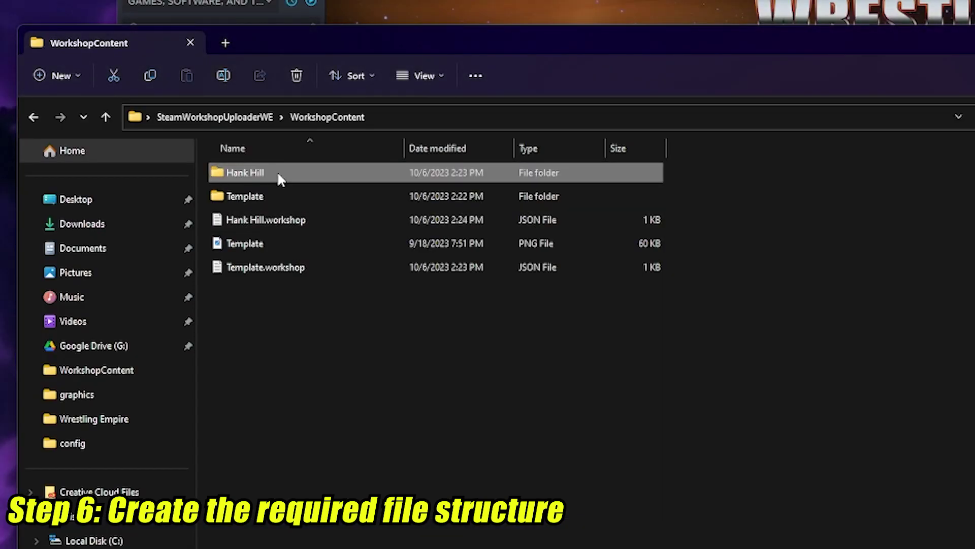
double_click(280, 178)
right_click(279, 223)
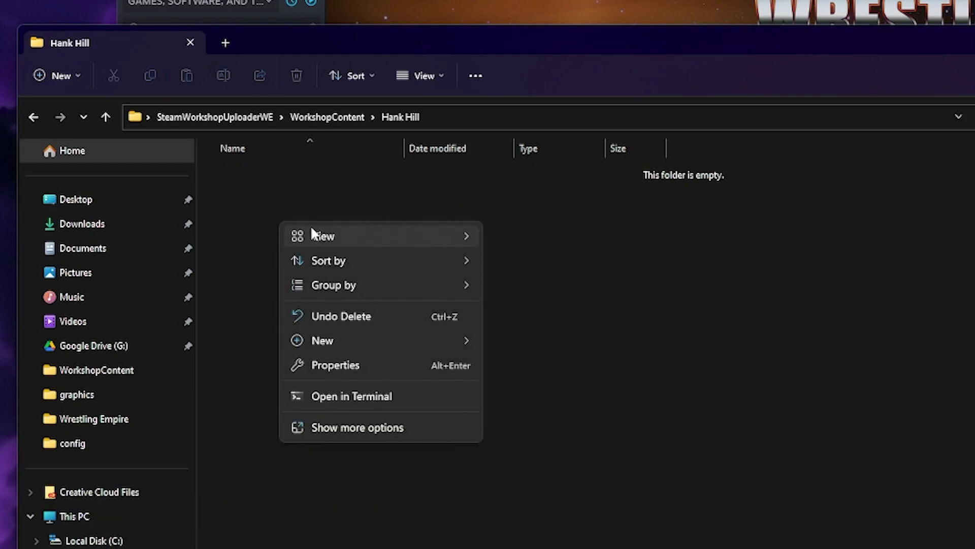
mouse_move(355, 346)
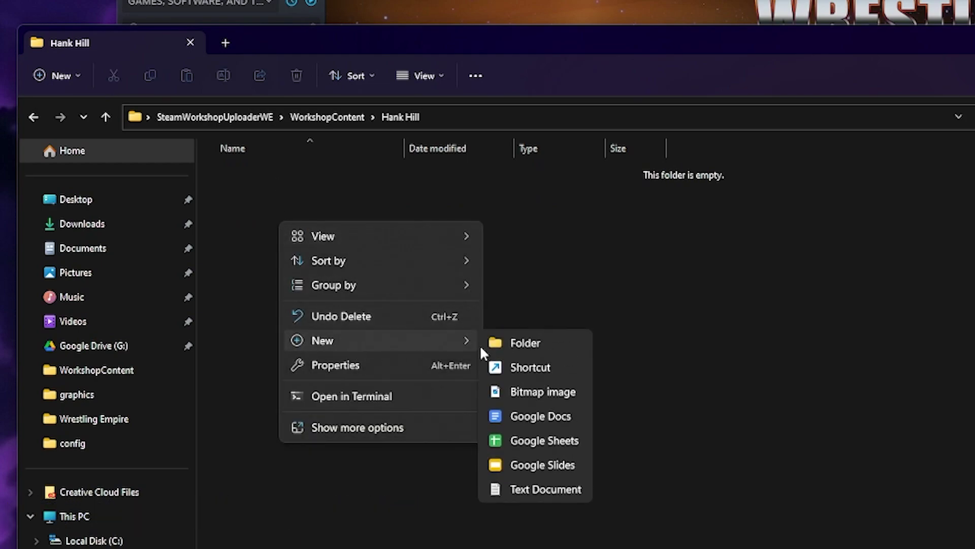
click(562, 346)
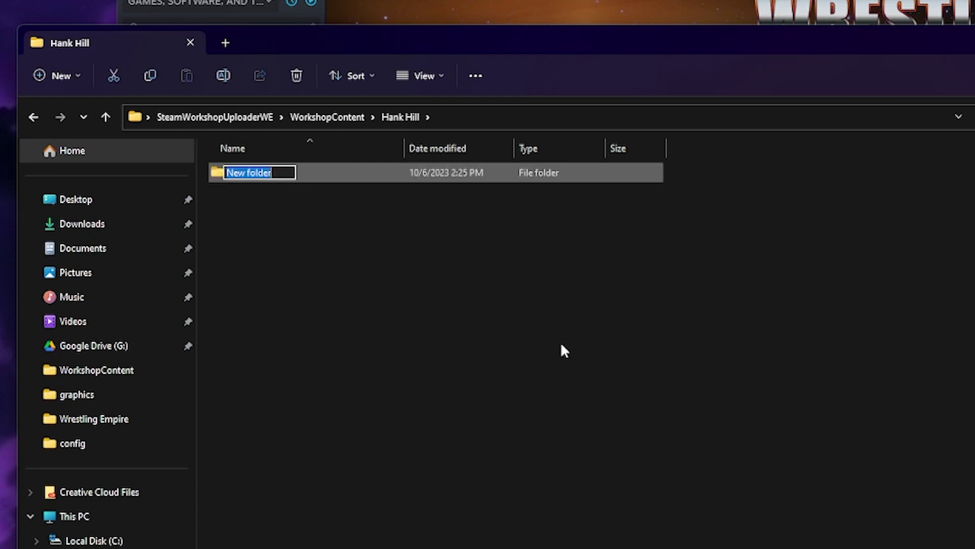
text(plugins)
key(Return)
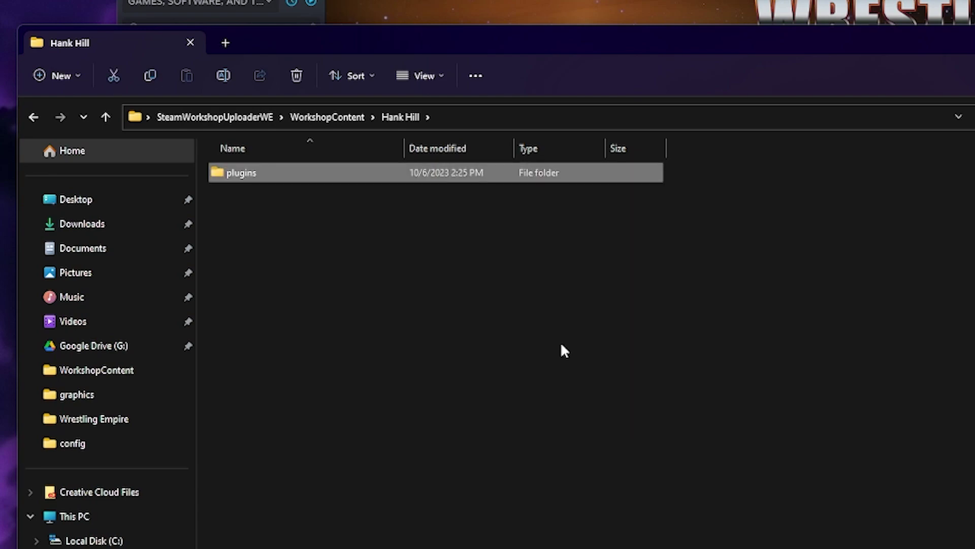
Create a folder named "Import" inside the plugins folder and open it
double_click(241, 175)
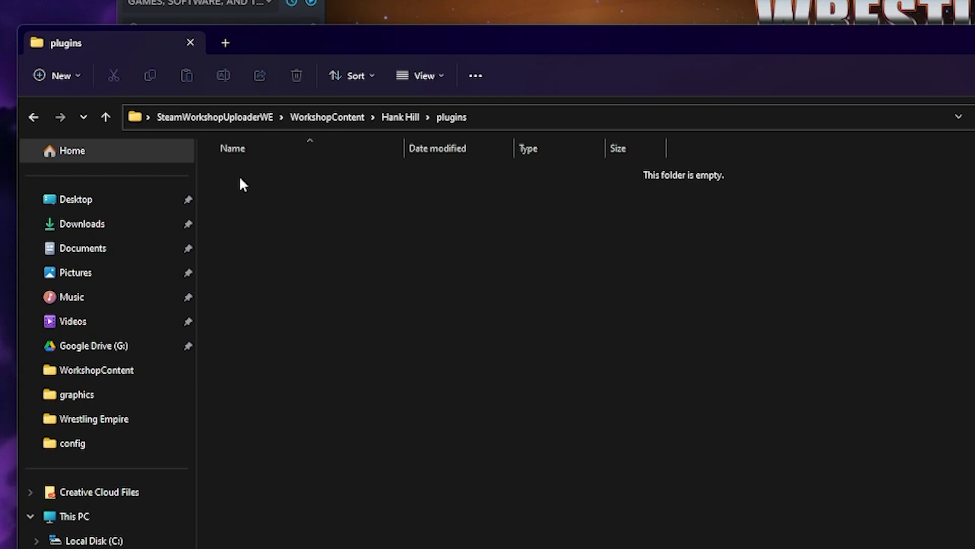
right_click(240, 223)
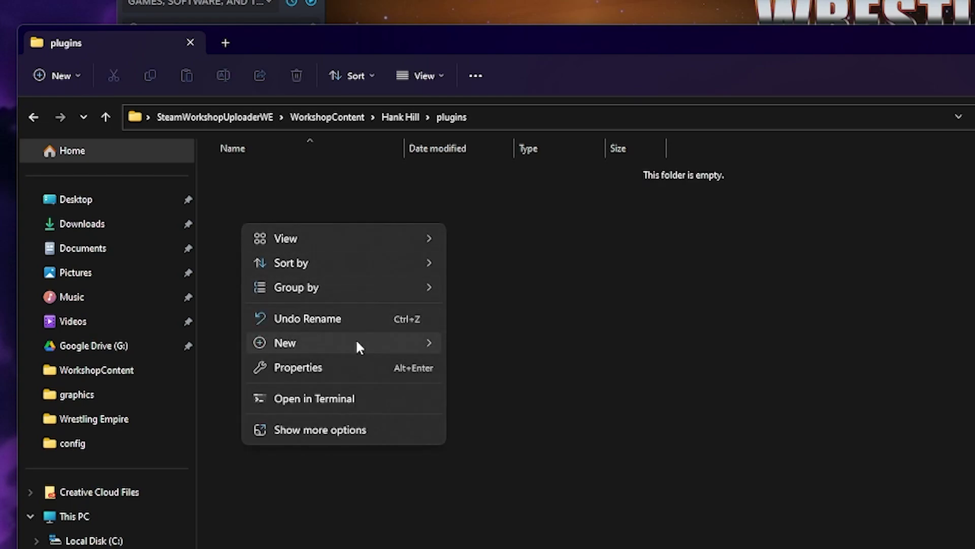
mouse_move(384, 343)
click(479, 345)
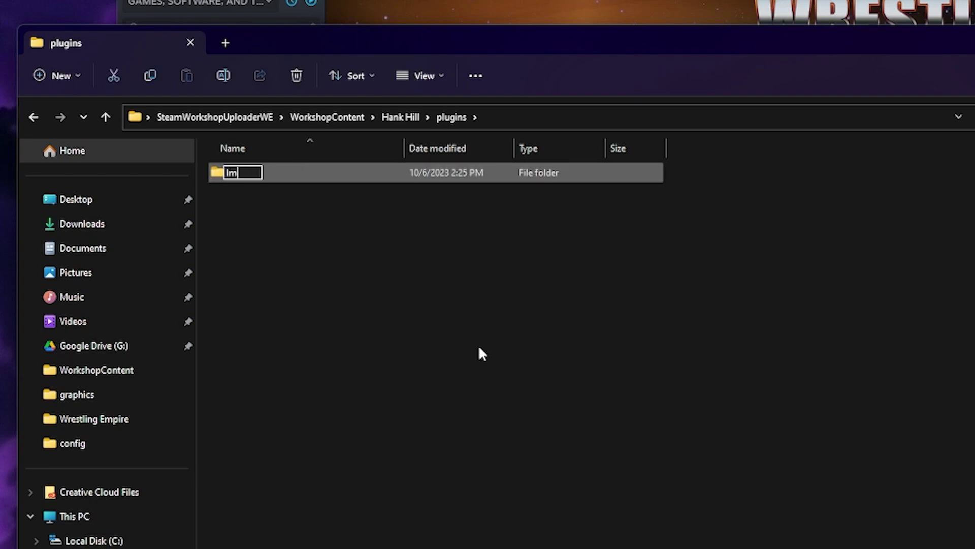
text(port)
key(Return)
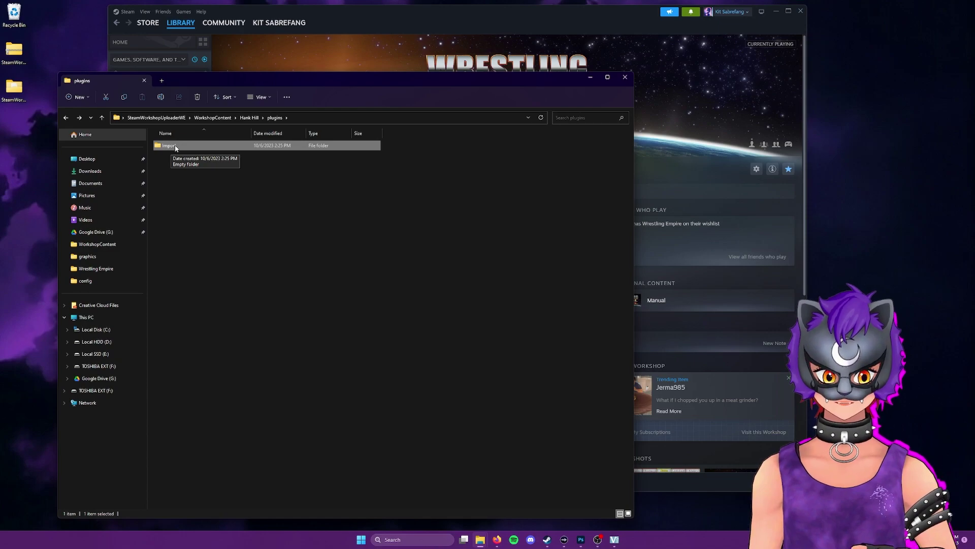
double_click(169, 145)
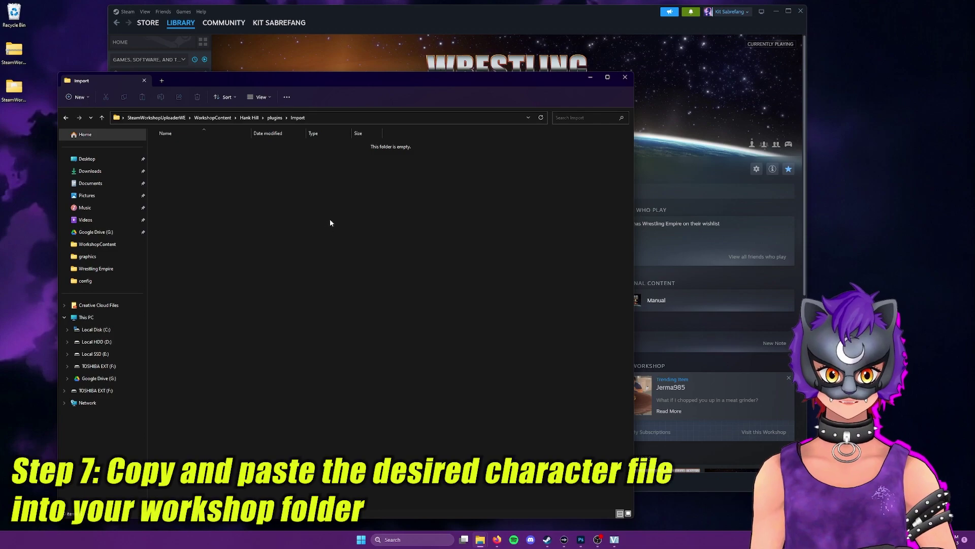
Switch to Steam, browse Wrestling Empire's local files and move the game folder window clear of the Import window
click(456, 20)
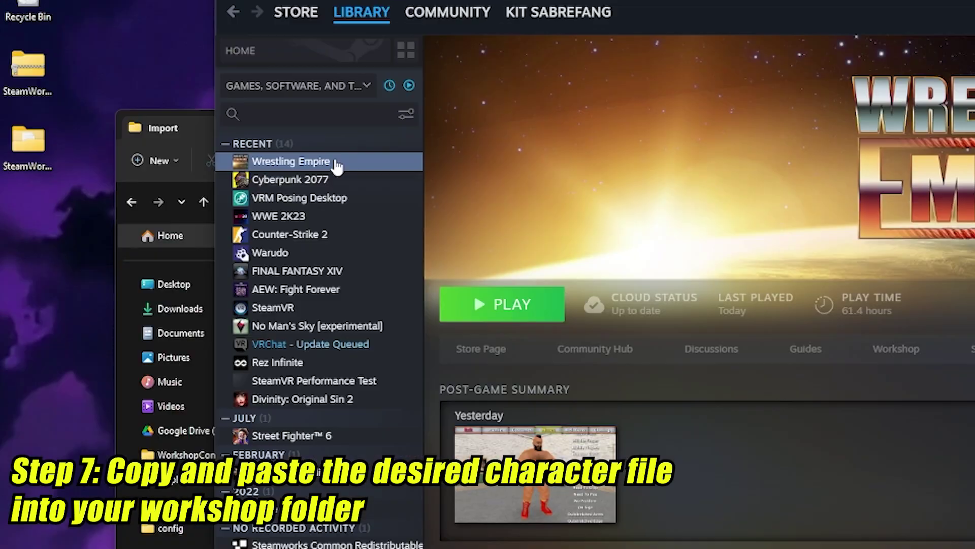
right_click(168, 97)
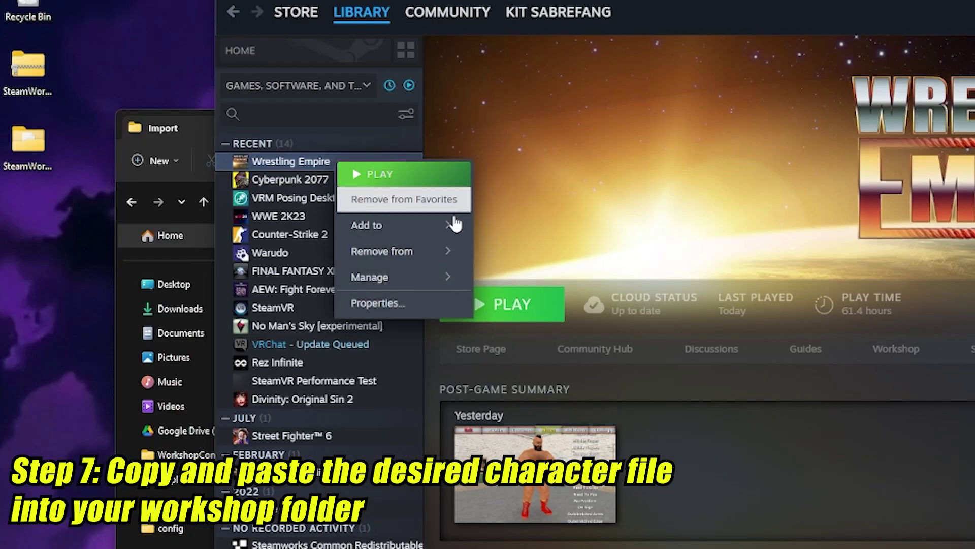
mouse_move(218, 160)
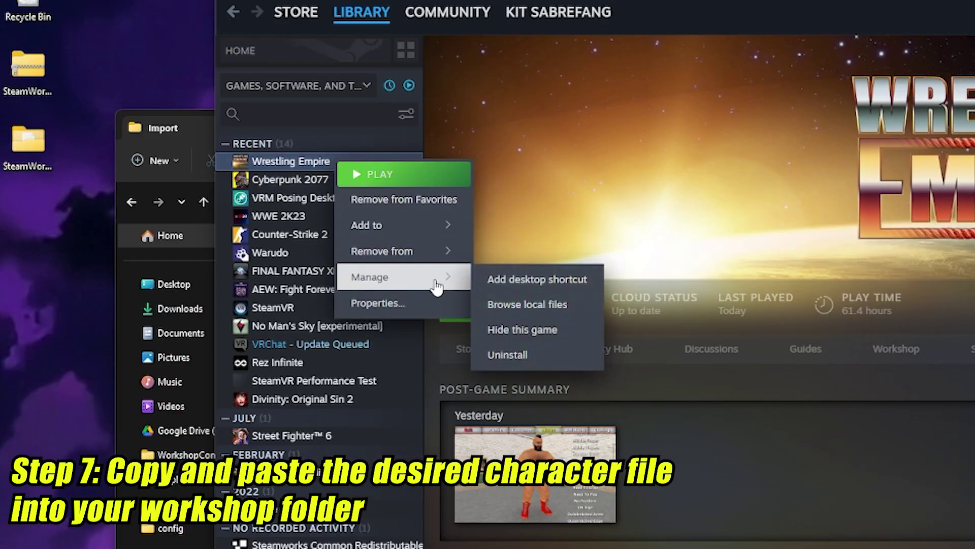
click(505, 306)
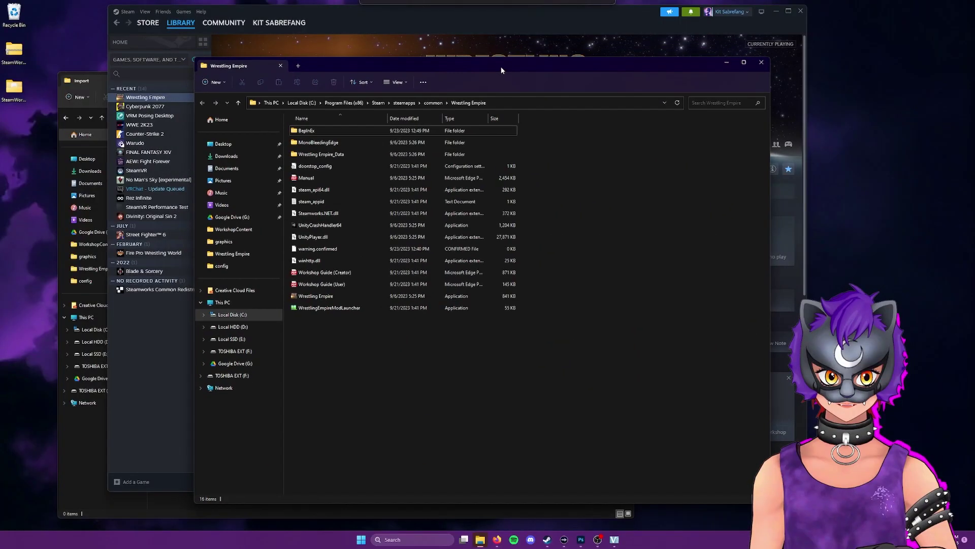
click(167, 285)
click(694, 187)
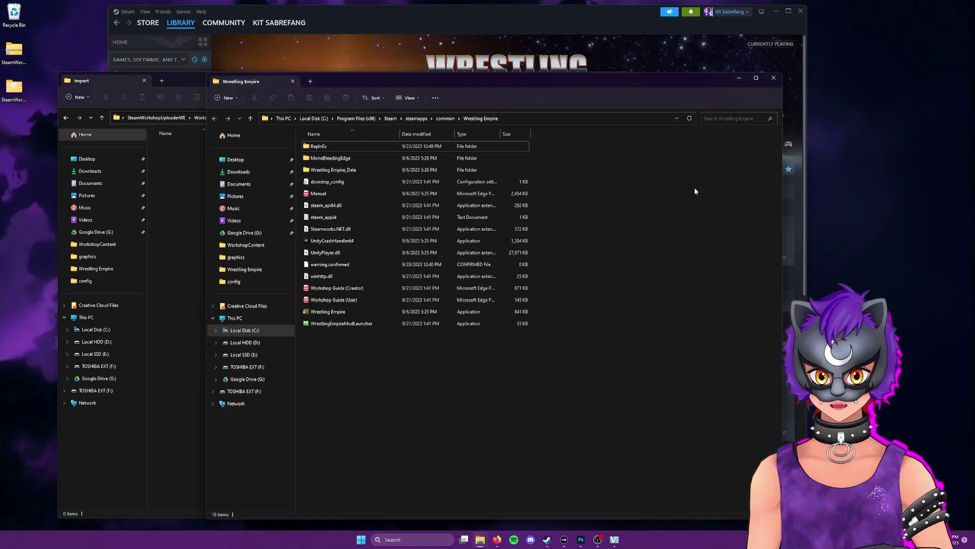
drag(474, 83, 549, 87)
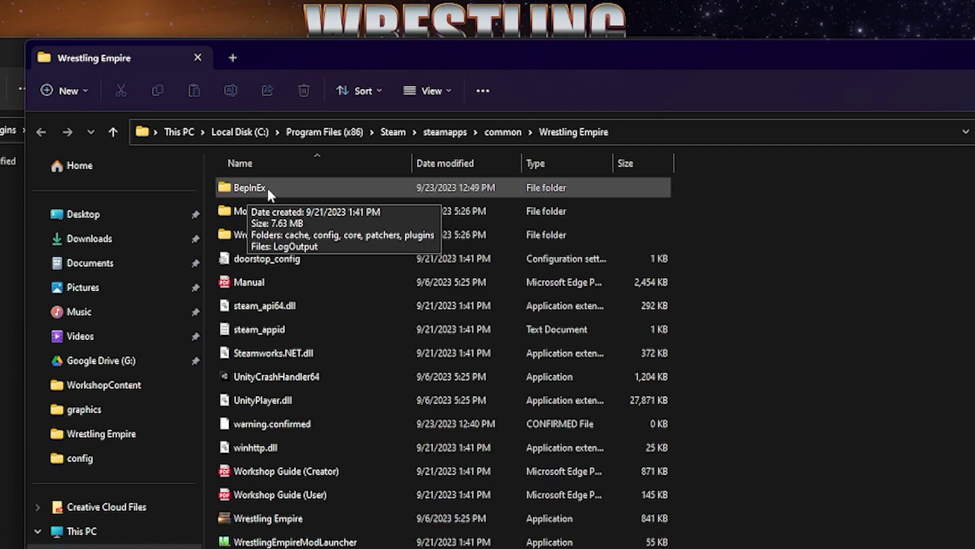
double_click(267, 187)
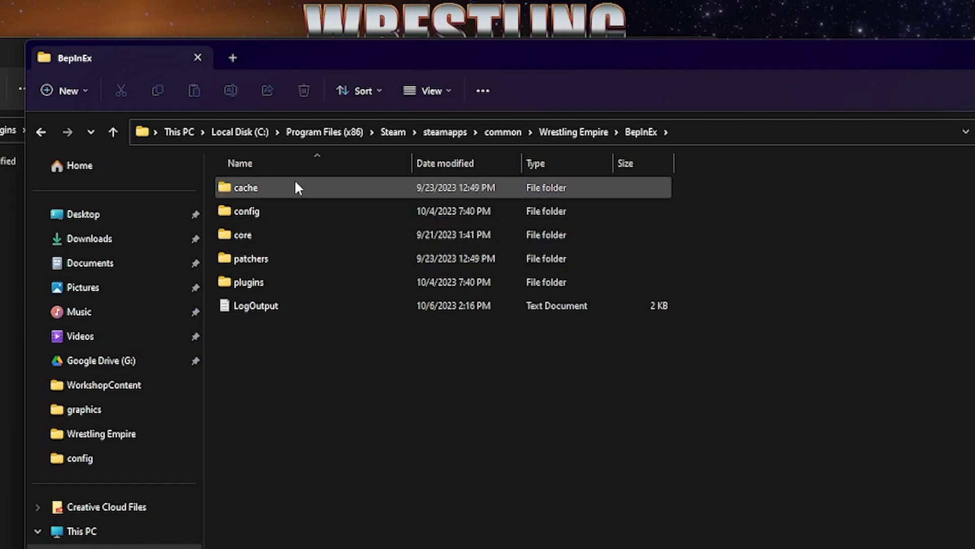
double_click(292, 282)
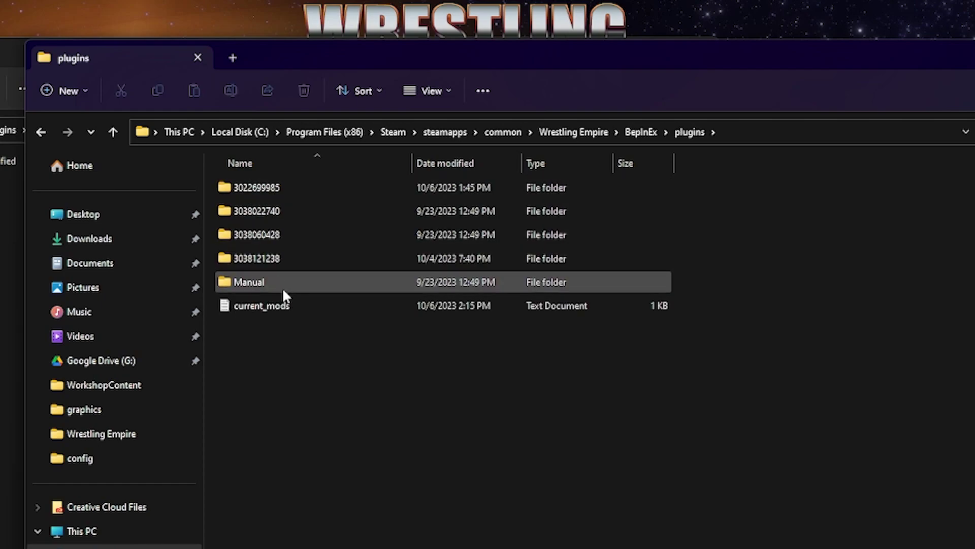
double_click(270, 187)
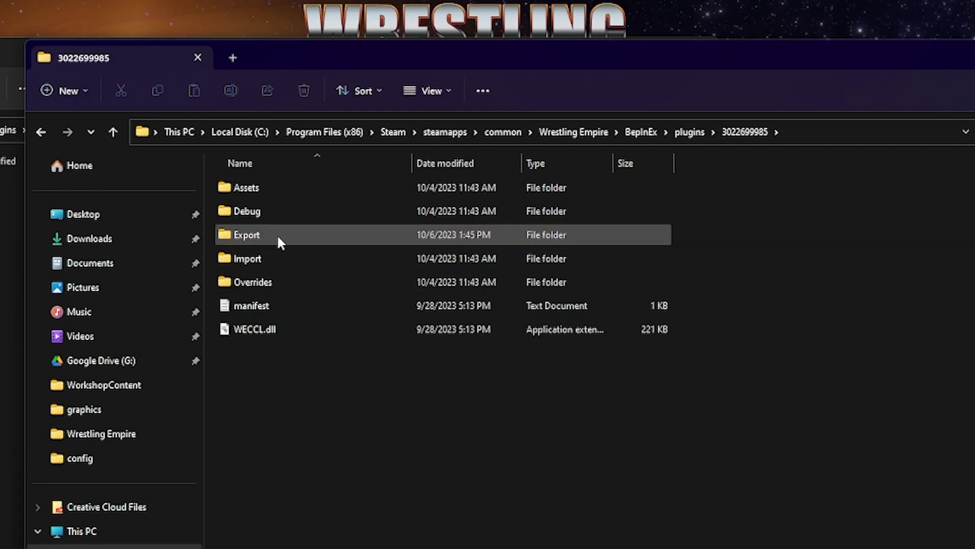
mouse_move(289, 236)
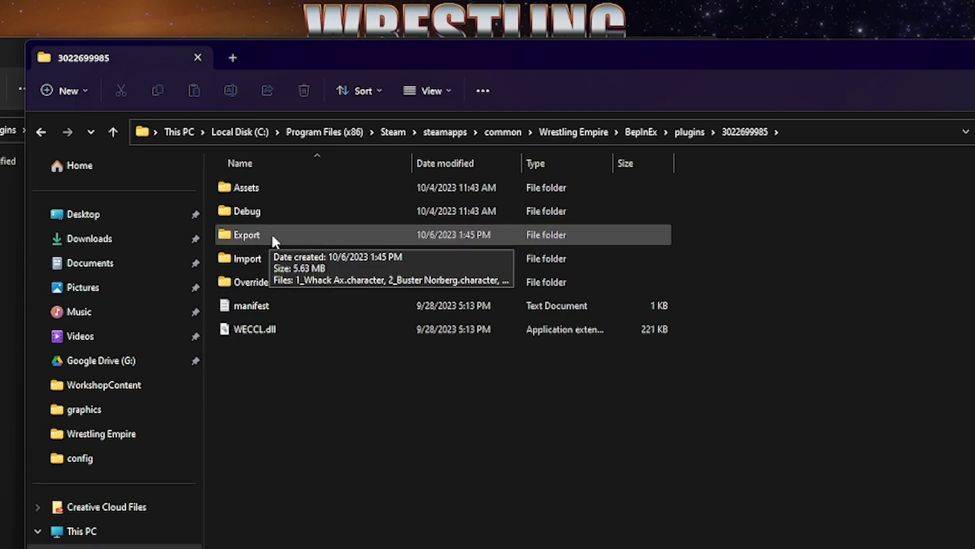
double_click(273, 237)
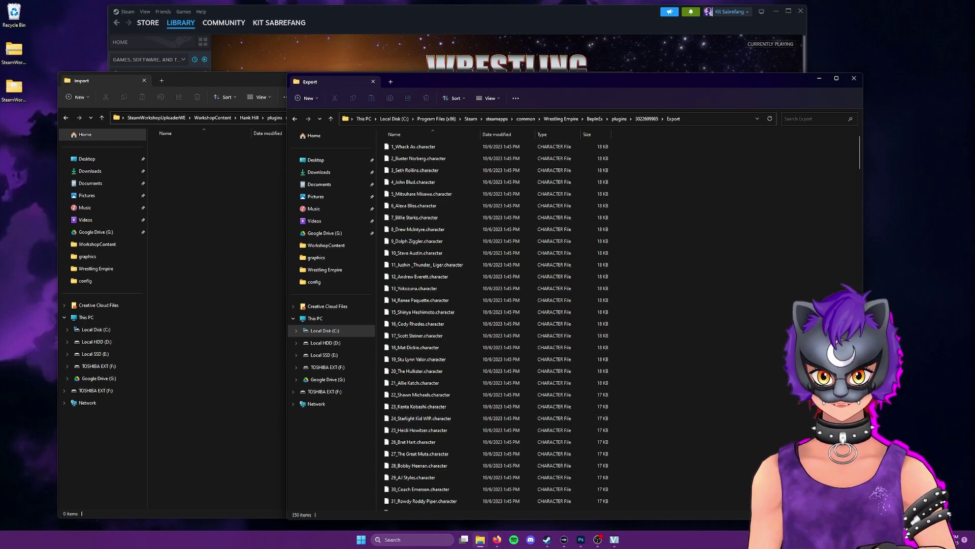
Search the Export folder for "Hank" and copy 199_Hank Hill.character into the Workshop item's Import folder
click(806, 119)
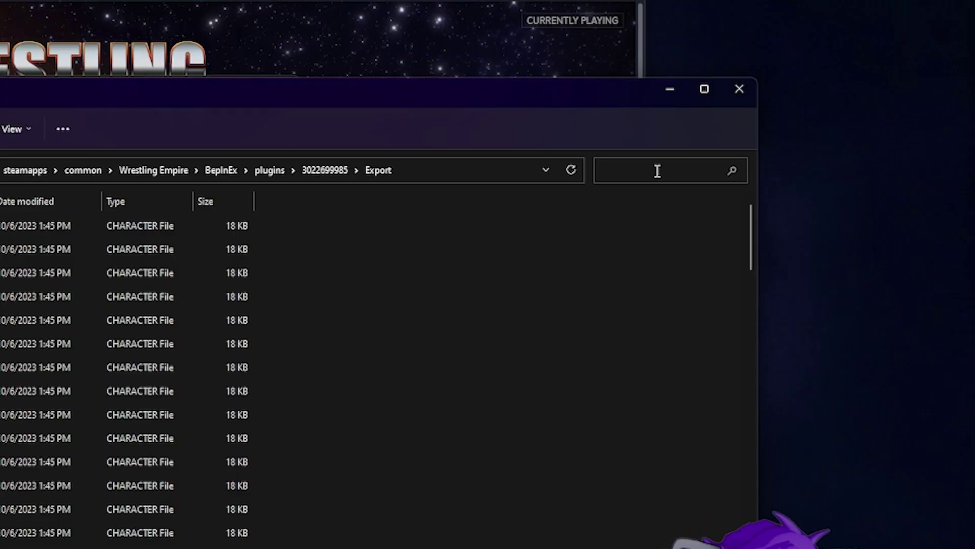
text(Hank)
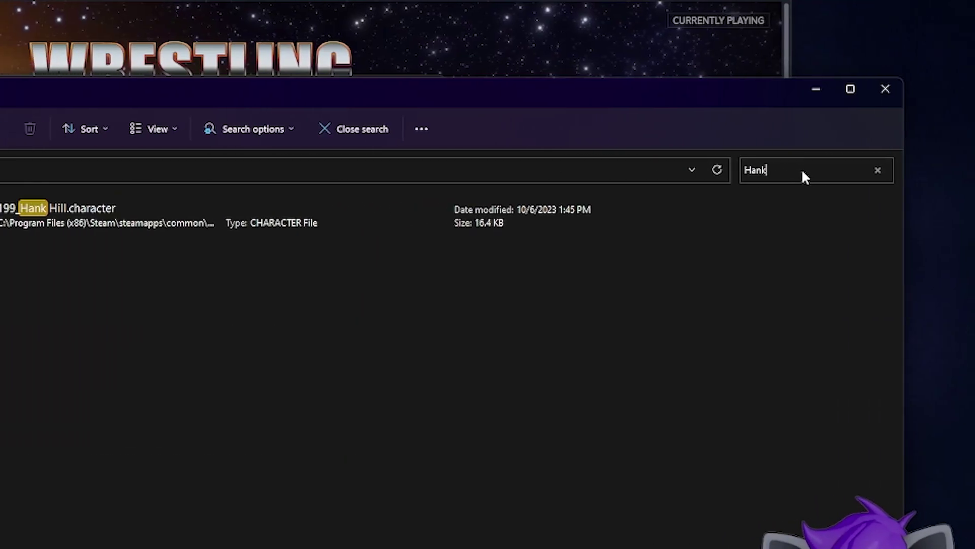
click(338, 213)
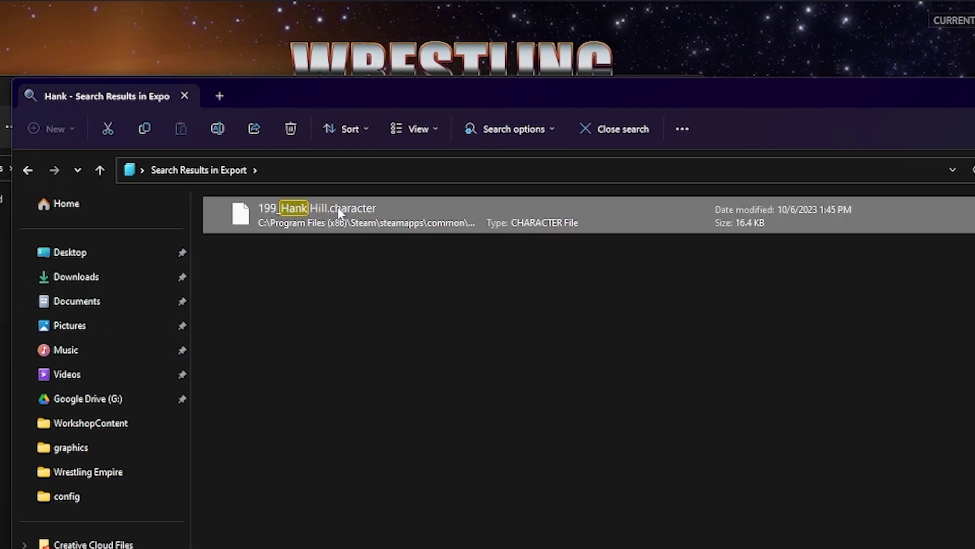
right_click(369, 215)
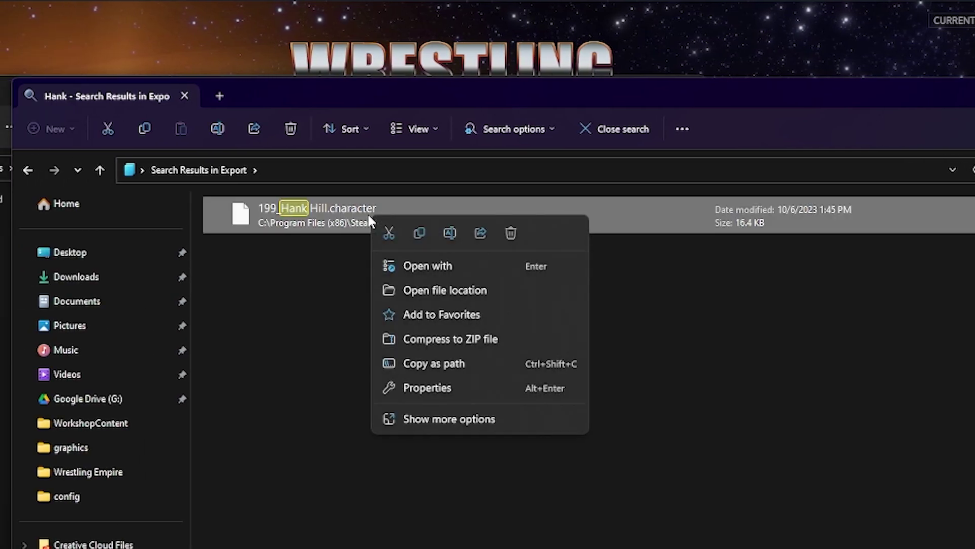
click(416, 236)
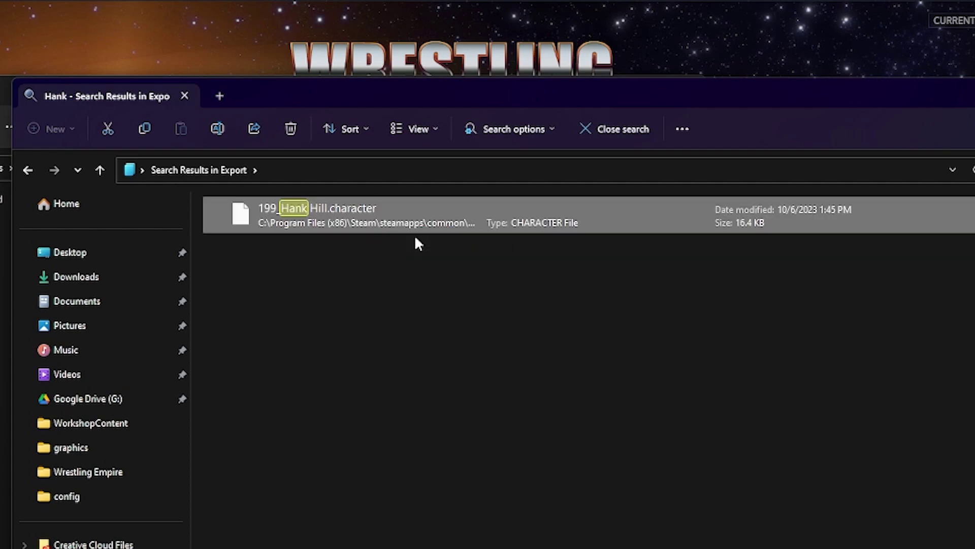
click(0, 479)
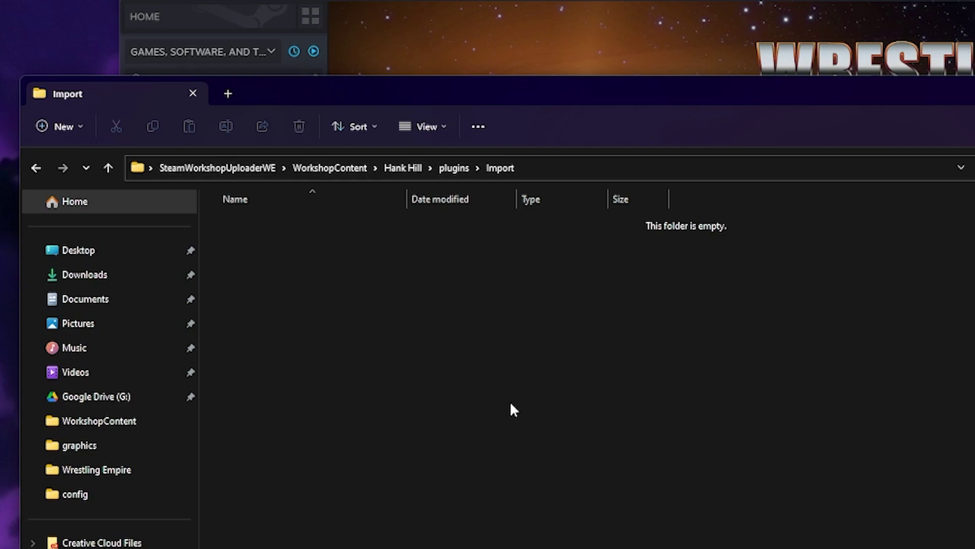
key(ctrl+v)
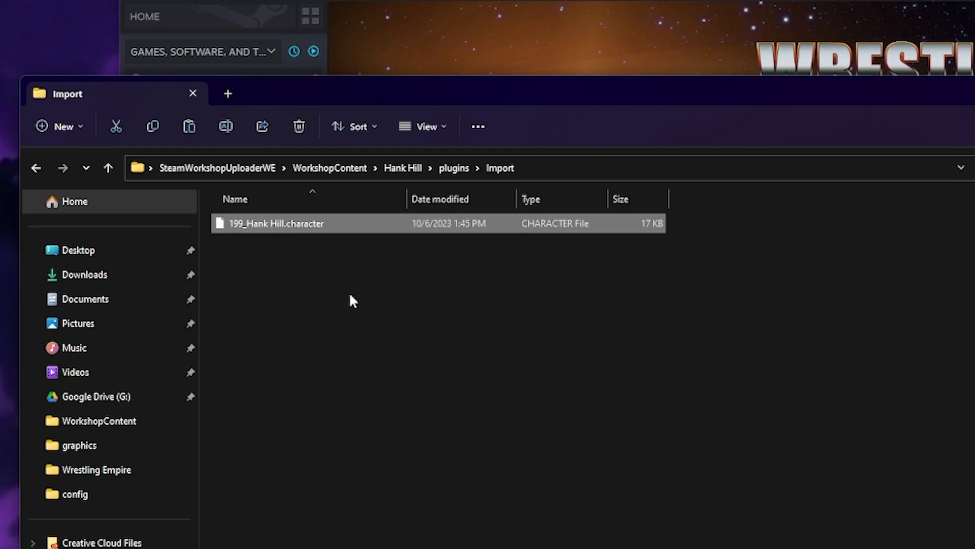
Rename the copied character file as Hank Hill.character by removing the "199_" prefix
click(270, 224)
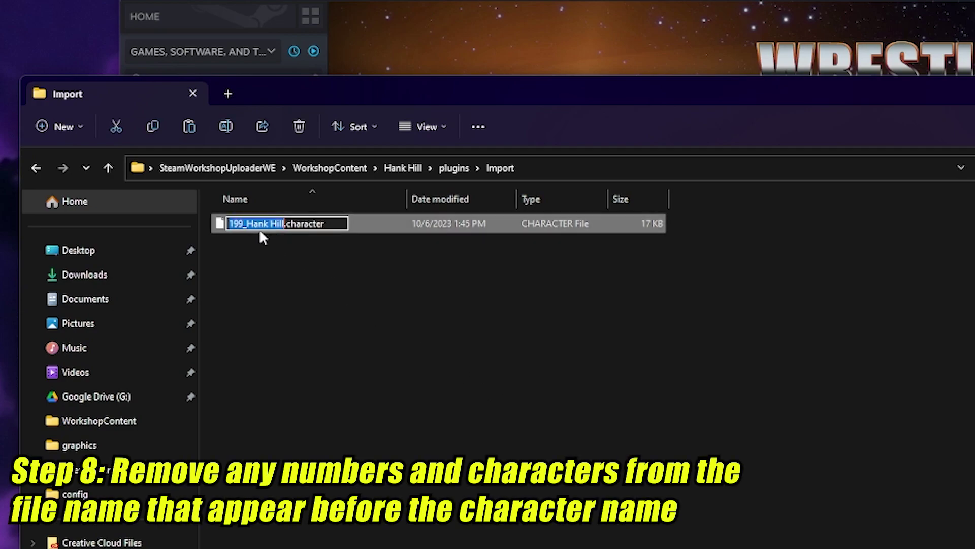
click(263, 225)
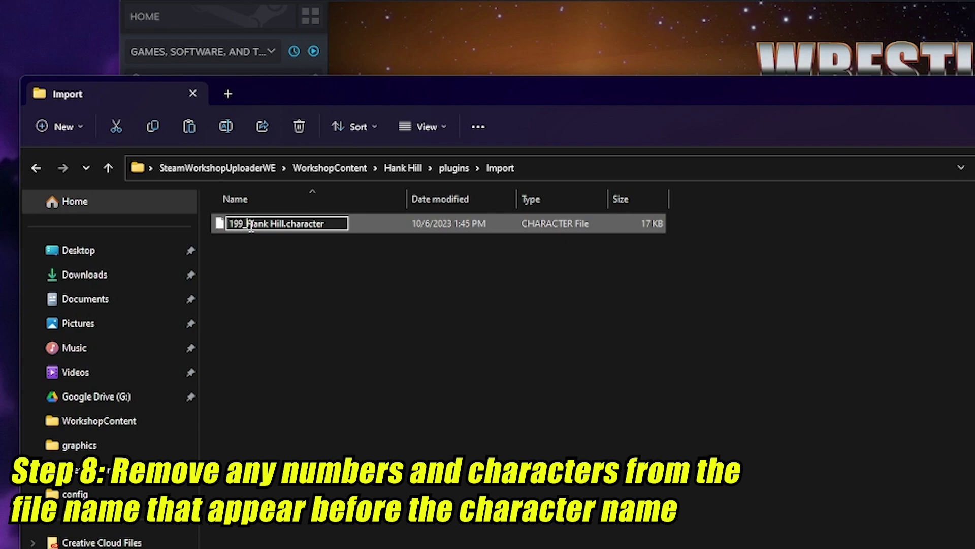
drag(251, 227, 229, 224)
key(BackSpace)
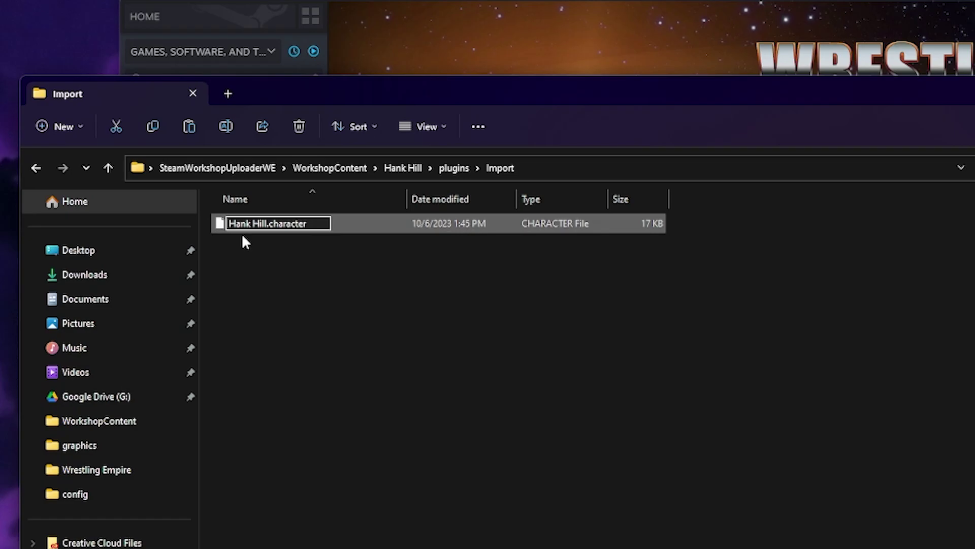
key(Return)
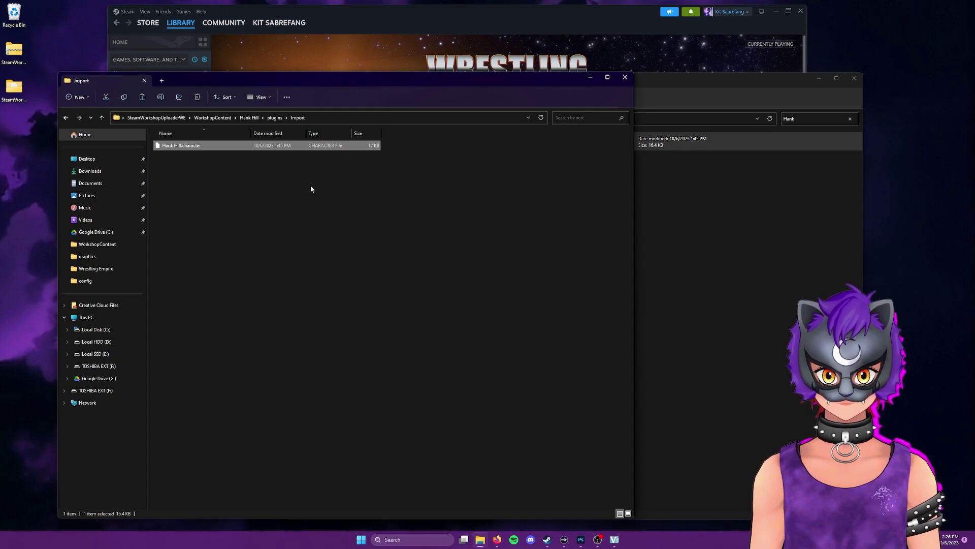
Return to the Workshop item's Hank Hill folder and create a new text document there named manifest
click(276, 119)
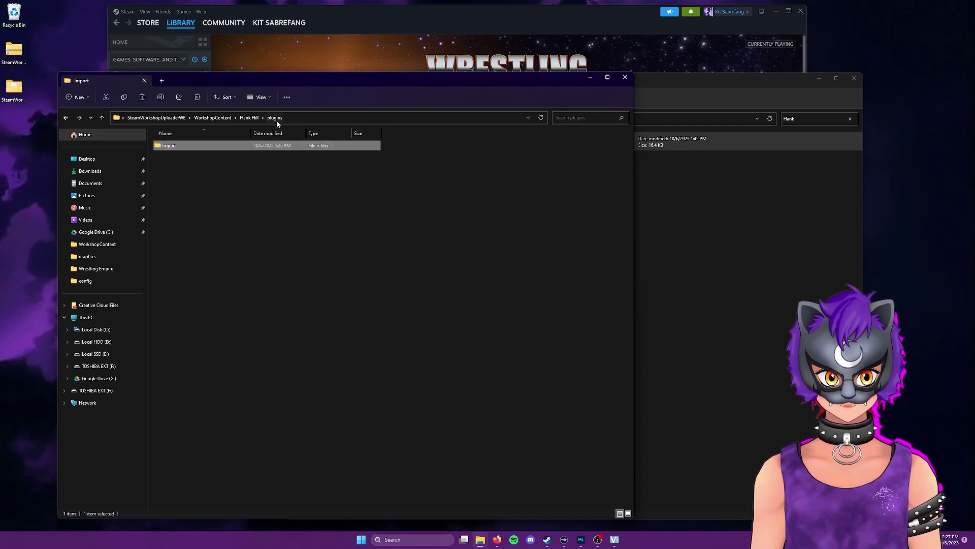
click(249, 118)
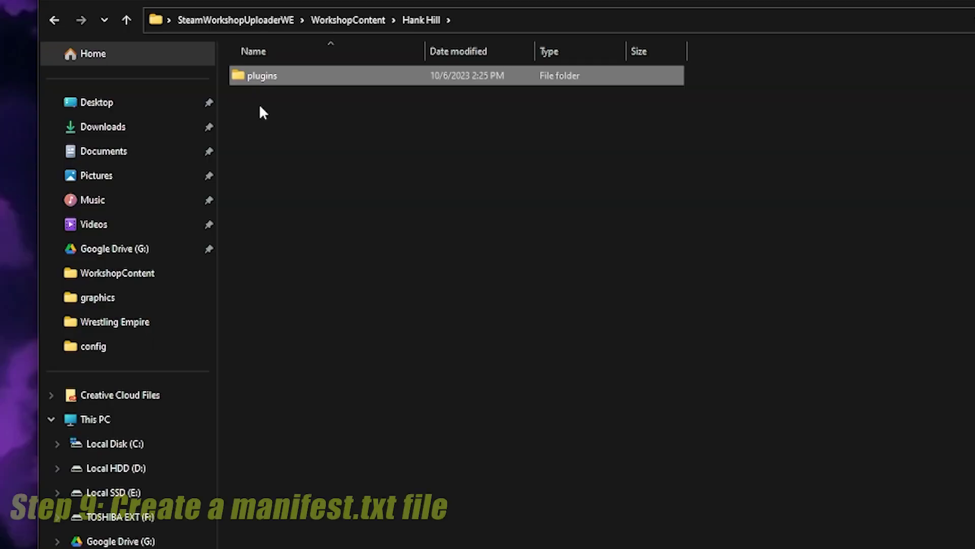
right_click(260, 107)
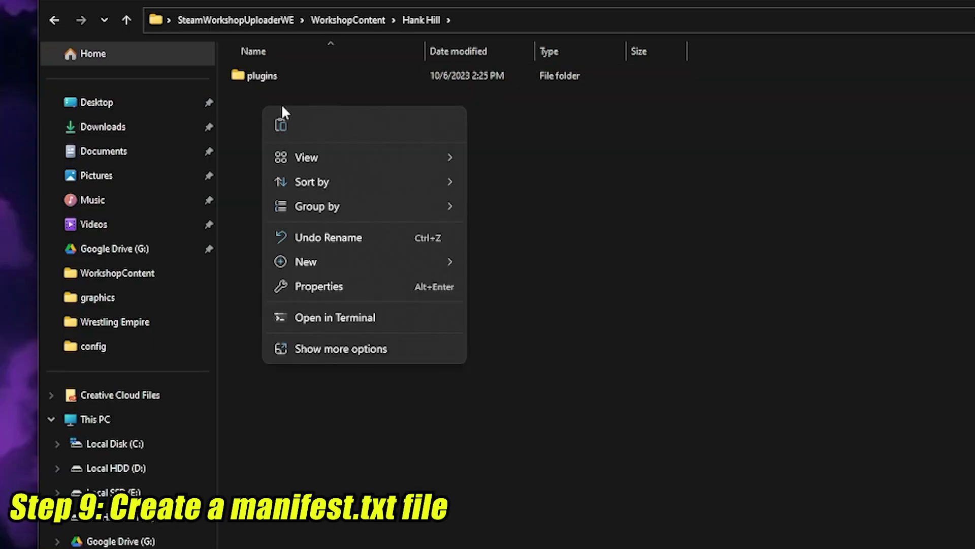
mouse_move(445, 262)
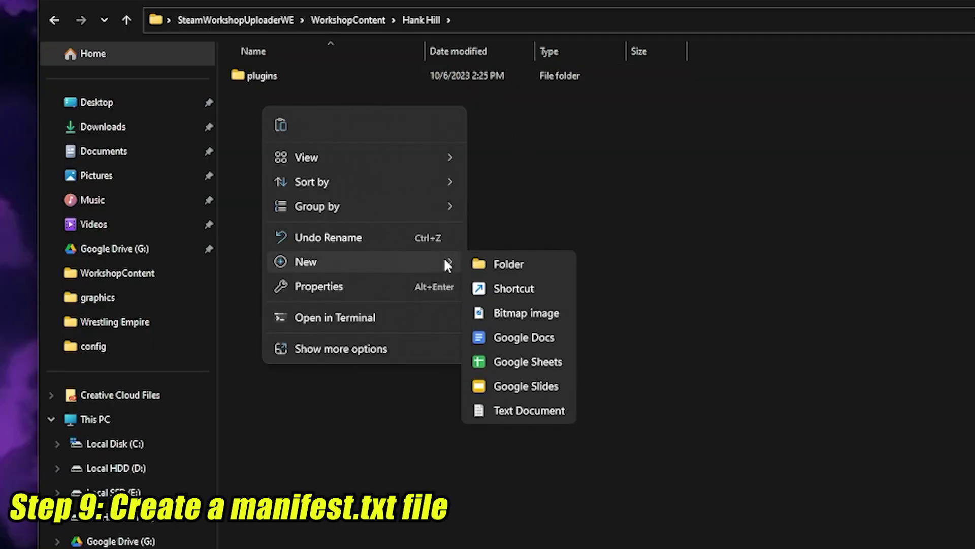
click(527, 418)
text(m)
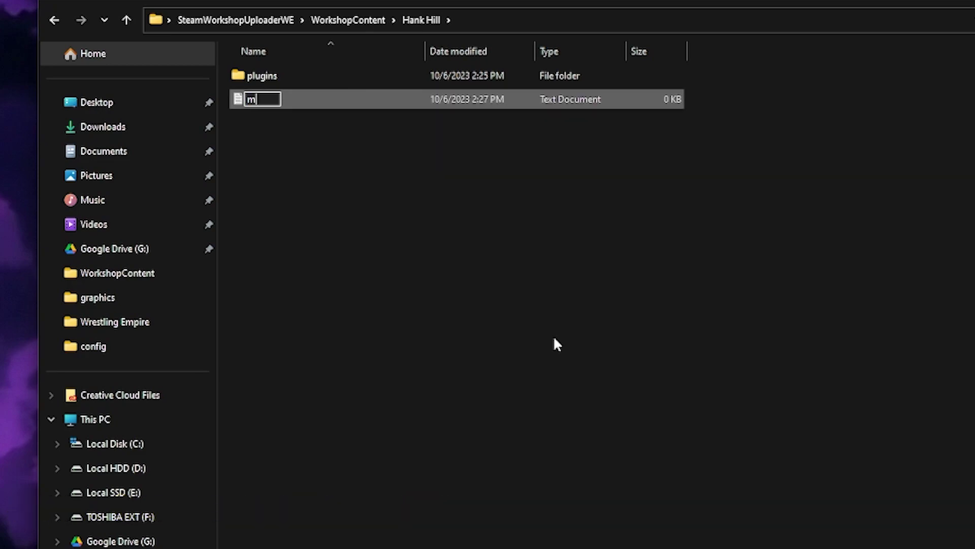
text(anifest)
key(Return)
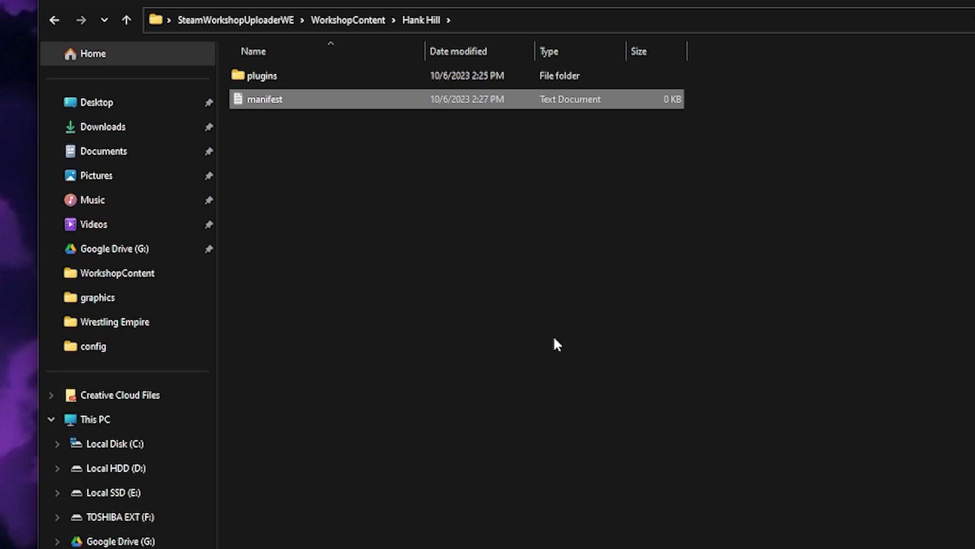
Open the manifest file, paste in the copied manifest template and delete its assemblyHash line
double_click(275, 99)
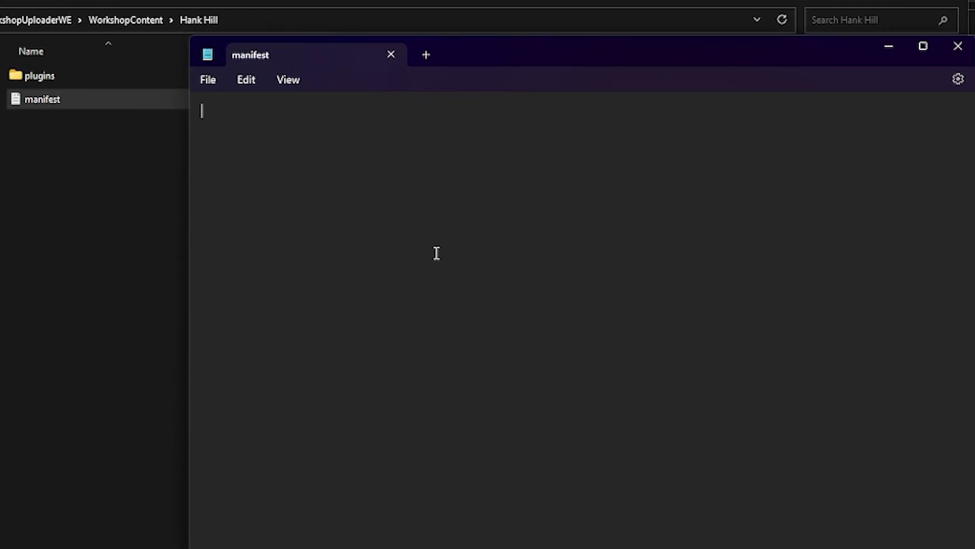
key(ctrl+v)
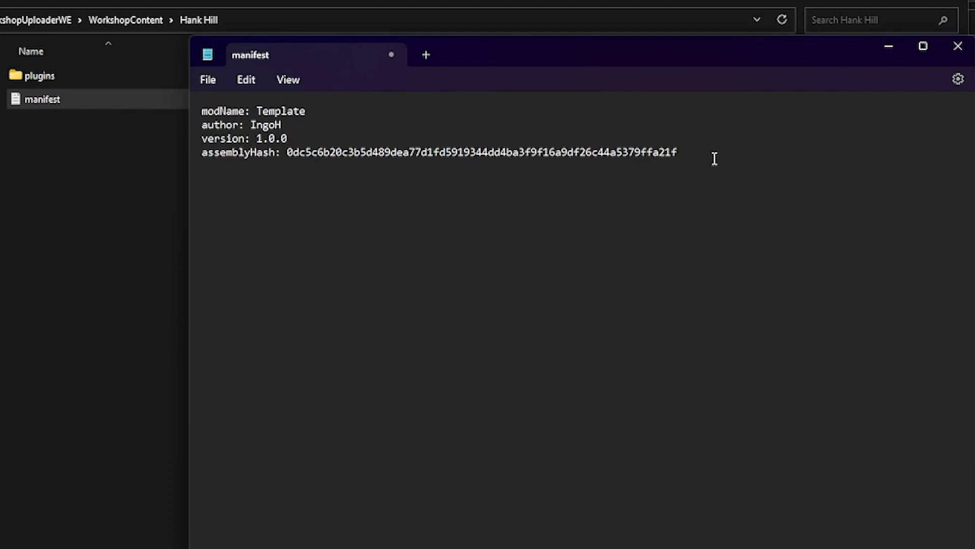
drag(714, 158, 137, 168)
key(BackSpace)
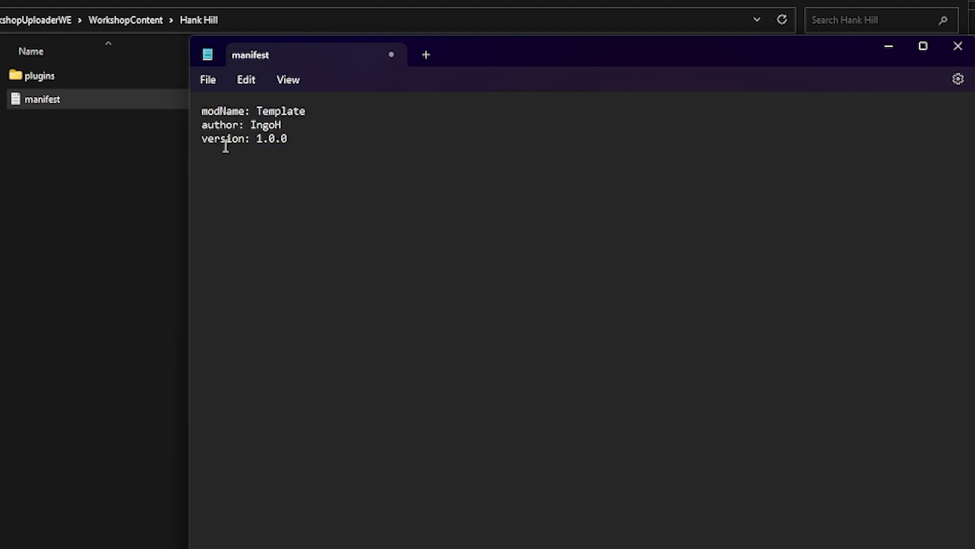
key(BackSpace)
Set modName to "Hank Hill (King of the Hill)", replace the author with the creator's name, and save the manifest while closing it
double_click(264, 112)
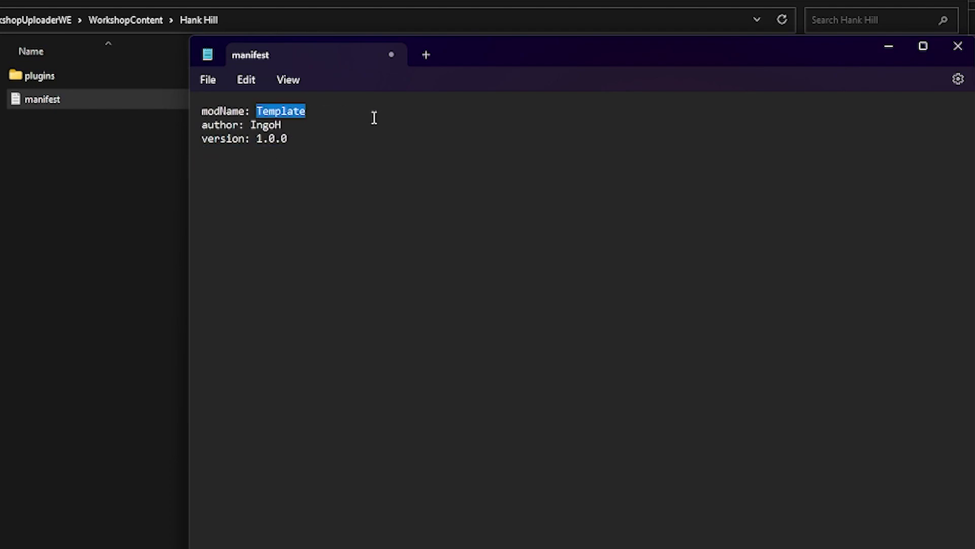
text(Hank Hill)
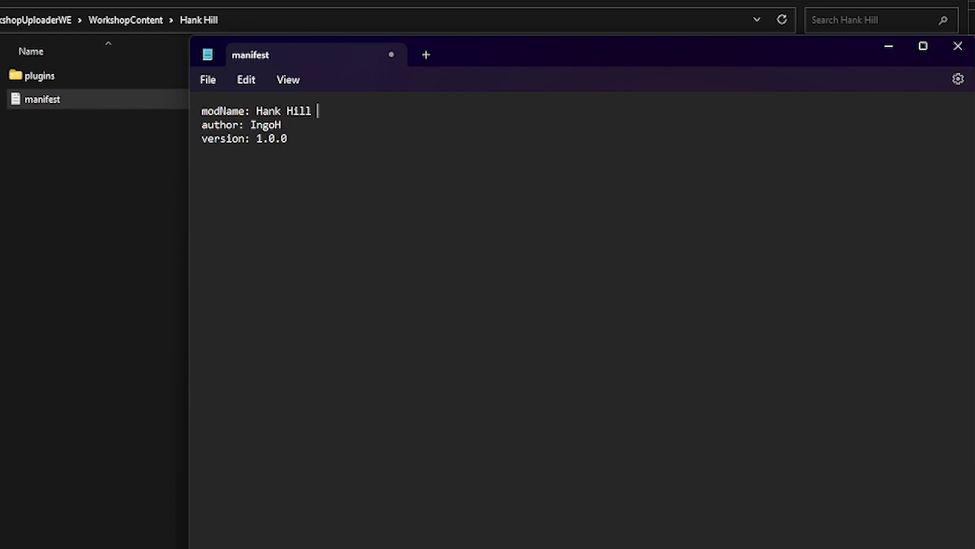
text( (King of the Hill)
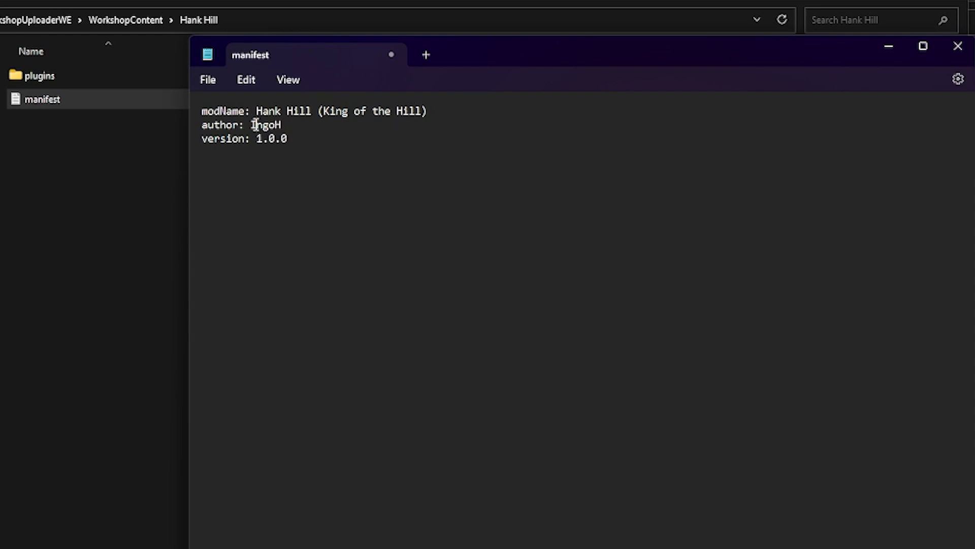
drag(252, 124, 287, 122)
key(BackSpace)
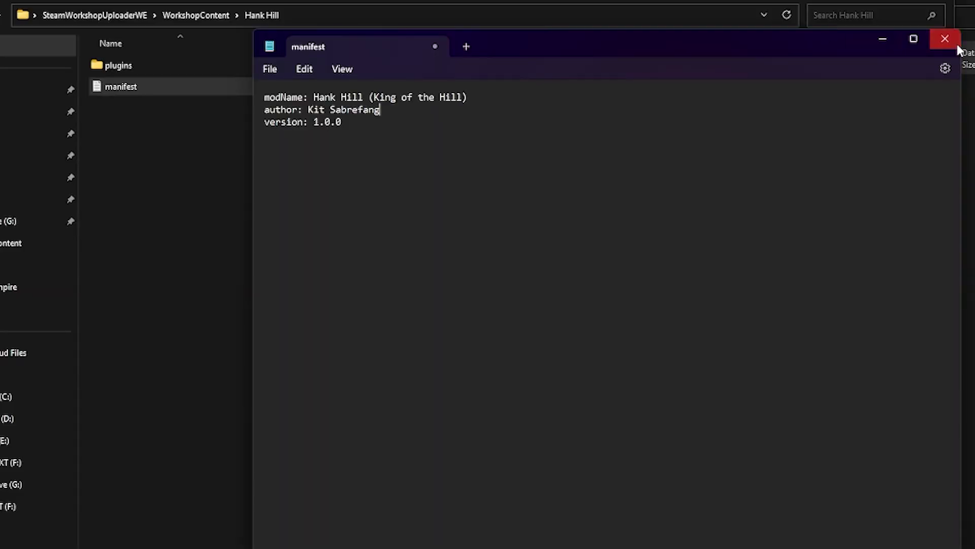
click(958, 48)
click(499, 419)
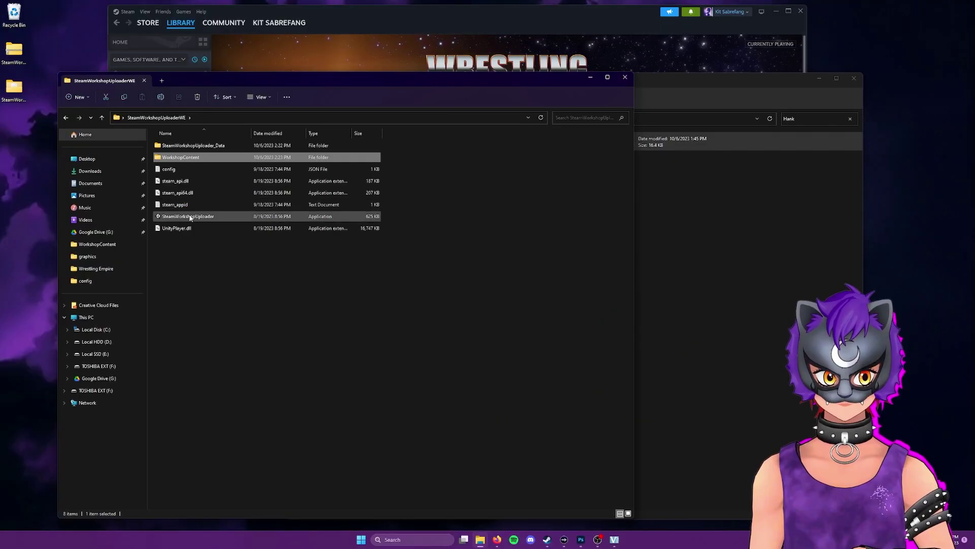
Launch SteamWorkshopUploader from the SteamWorkshopUploaderWE folder
double_click(191, 216)
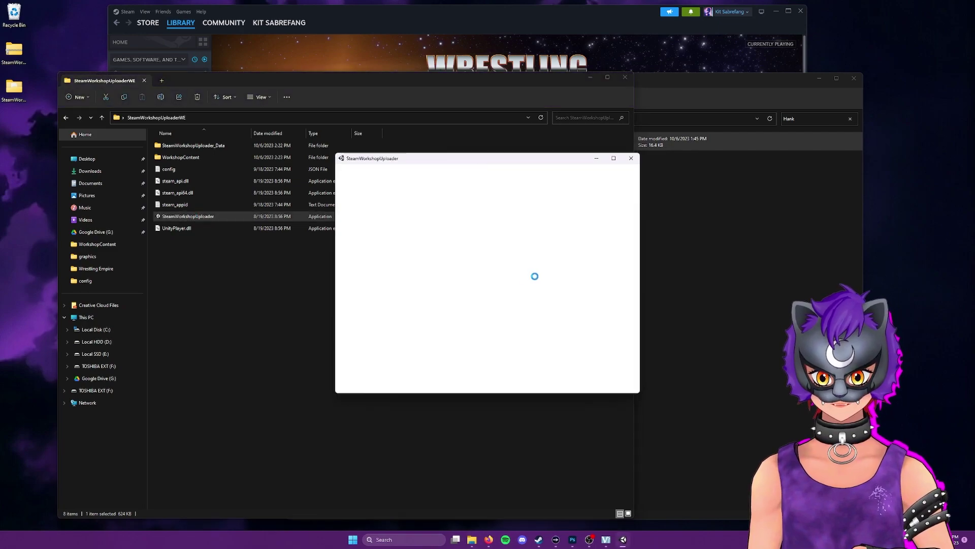
click(369, 195)
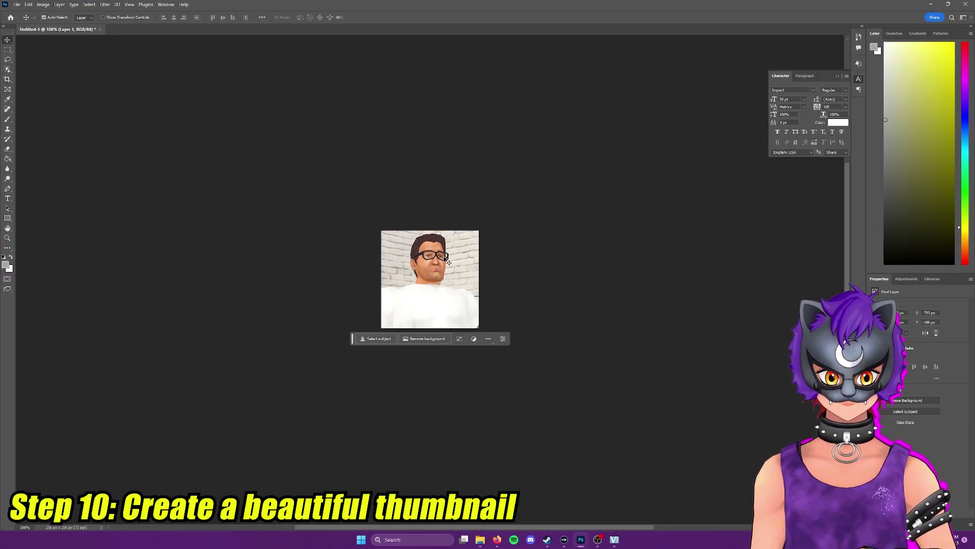
Shrink the Hank Hill image with Free Transform until his head and torso fit the canvas, and fill a layer with black at 100% opacity
click(441, 264)
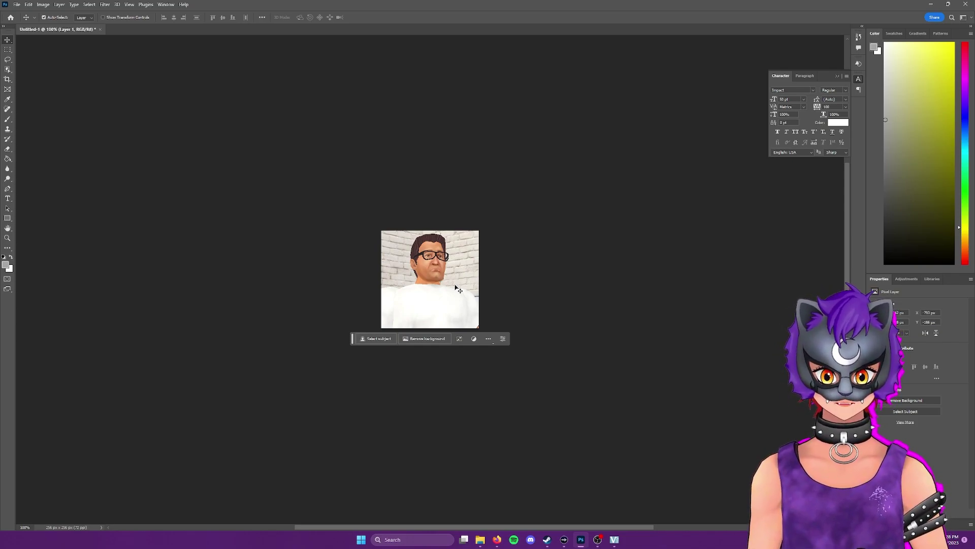
click(29, 4)
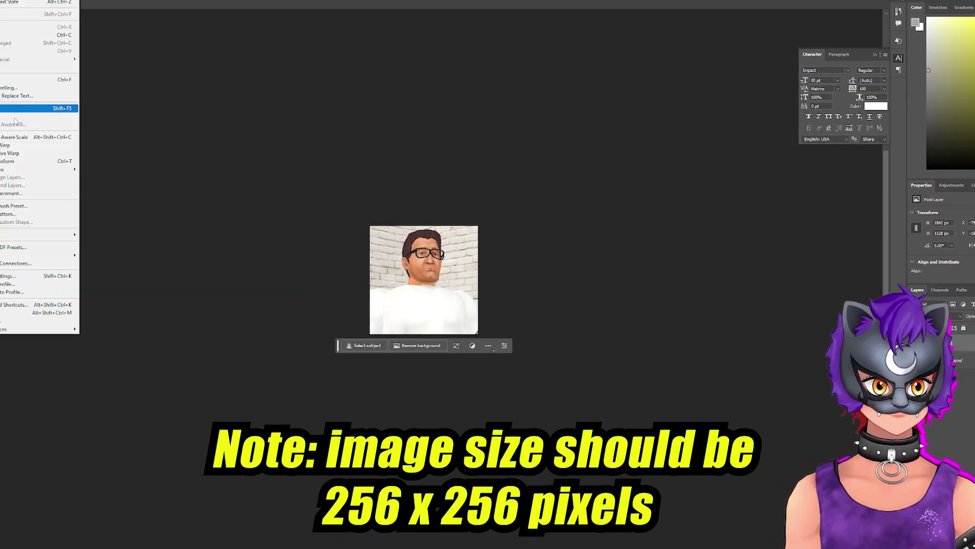
click(10, 161)
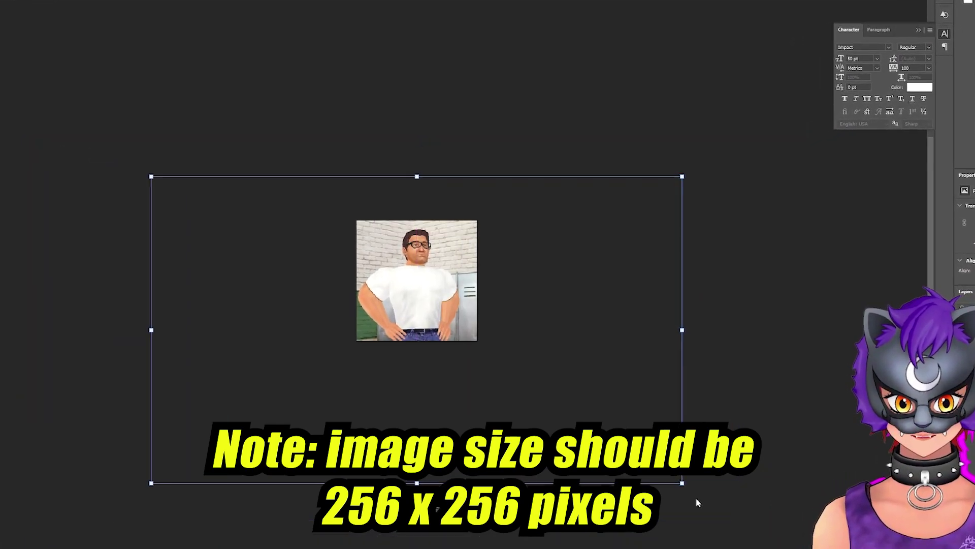
key(Return)
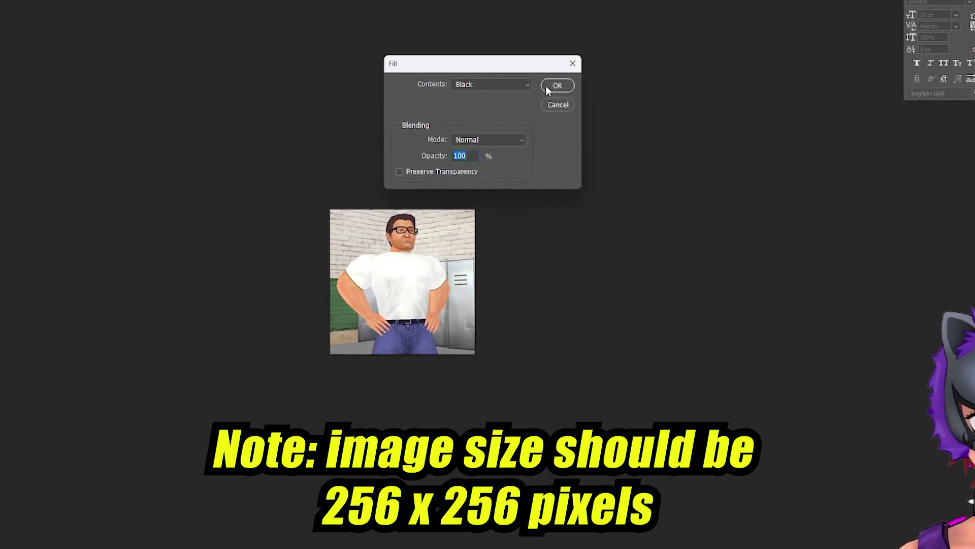
key(Return)
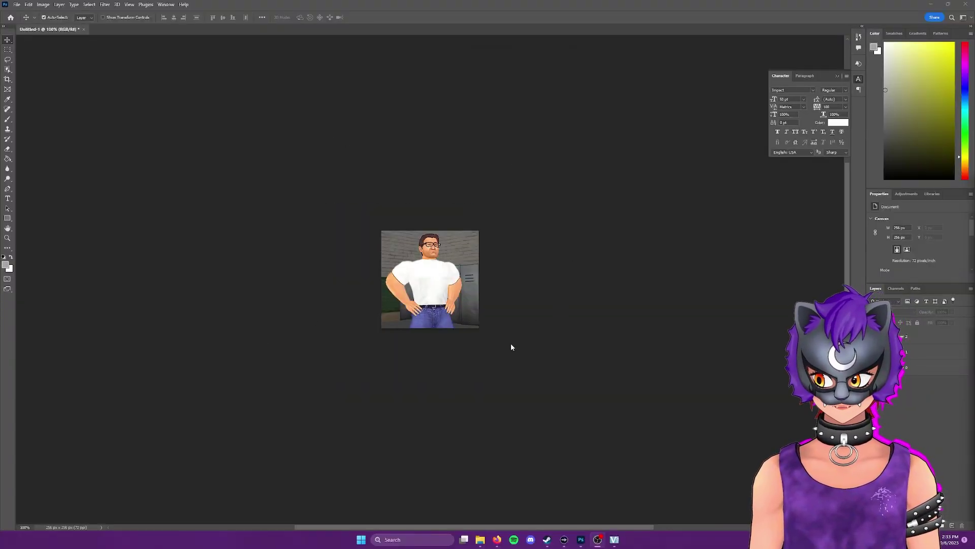
Export the thumbnail as a 256 x 256 px PNG named Hank Hill to the Desktop
click(16, 4)
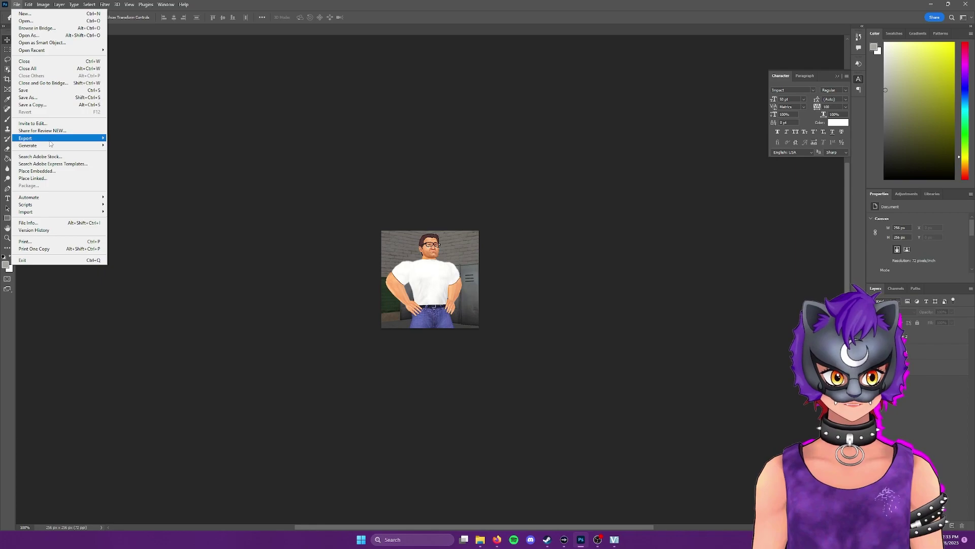
mouse_move(51, 138)
click(145, 146)
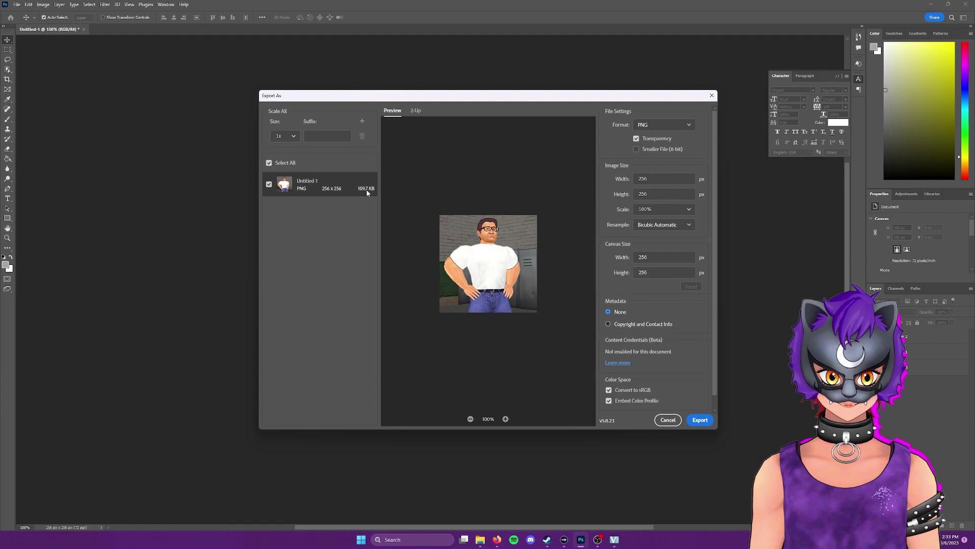
click(700, 422)
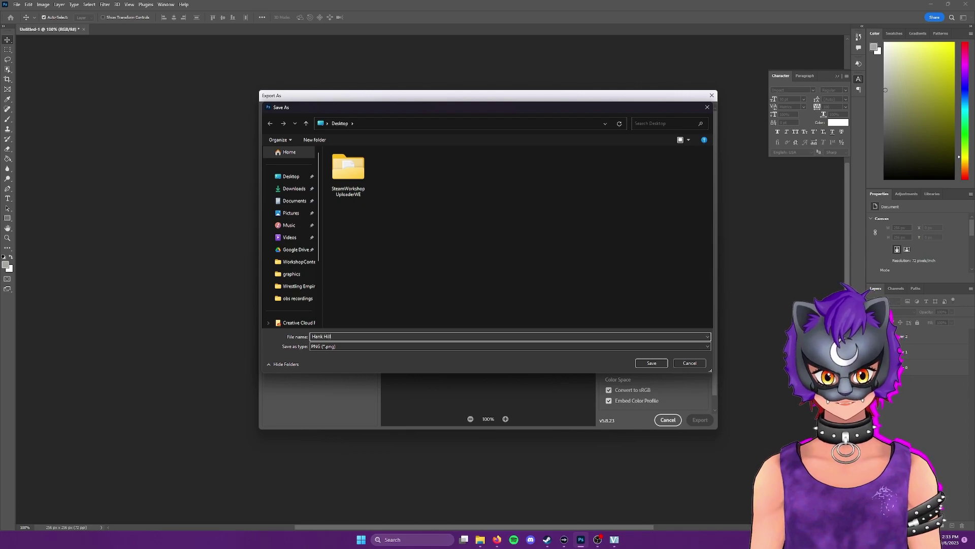
text(Hank Hill)
key(Return)
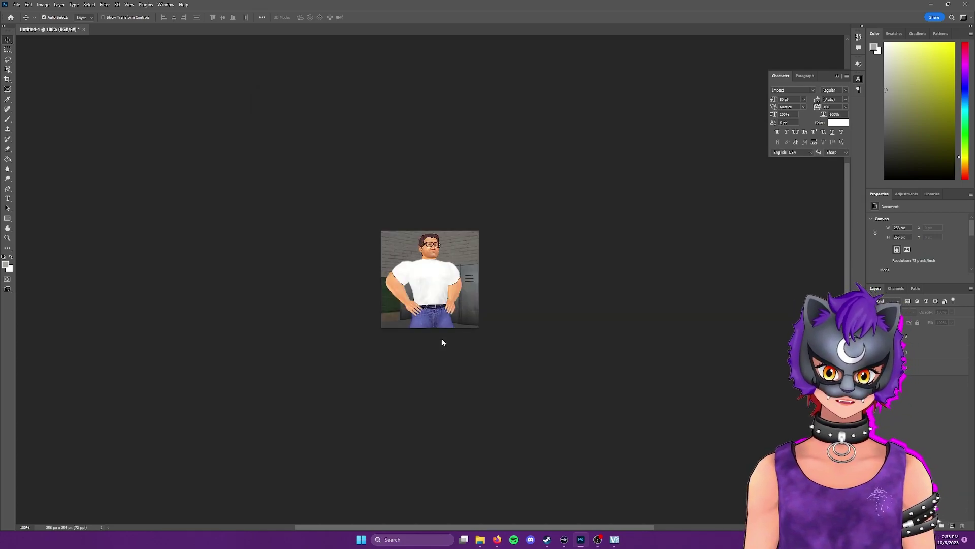
Minimize Photoshop and launch Wrestling Empire from the Steam library
click(932, 5)
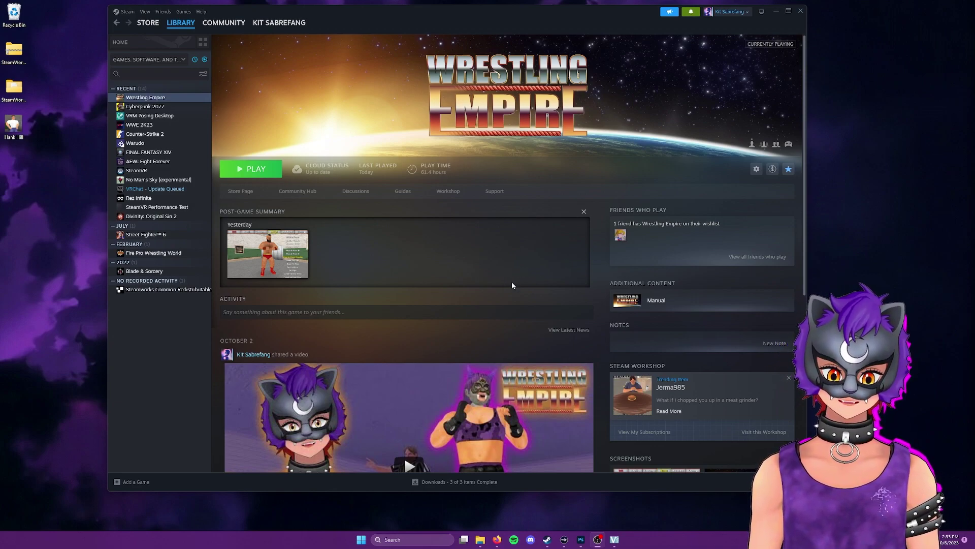
click(258, 174)
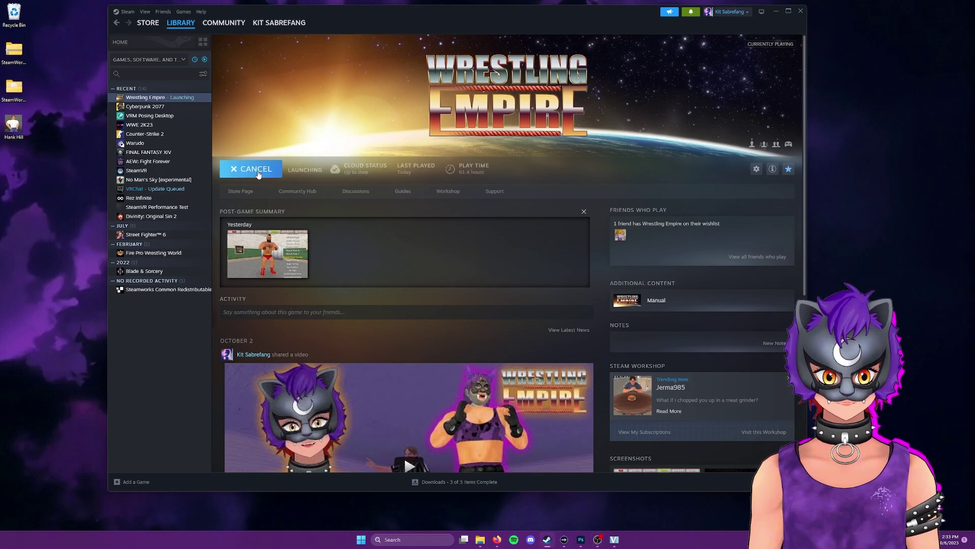
click(437, 229)
key(Return)
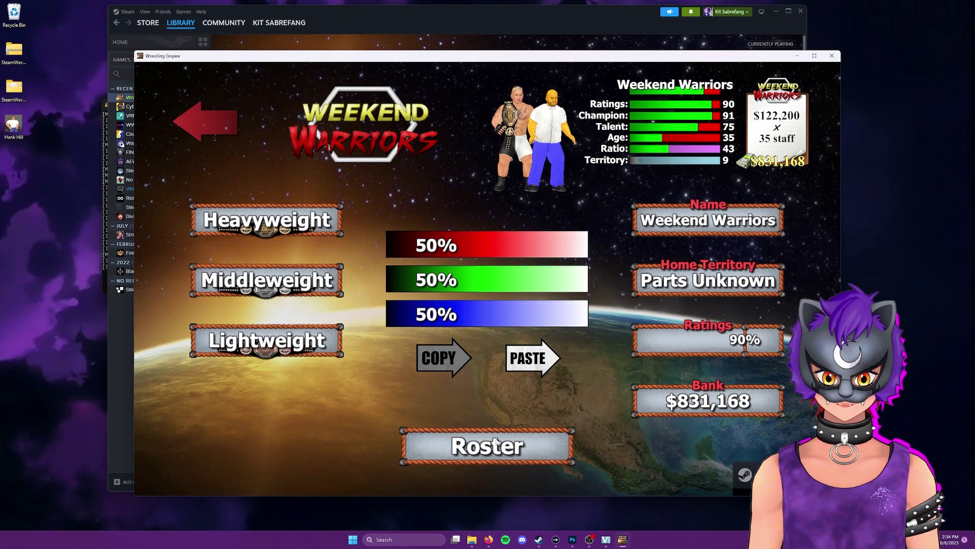
Browse the game's rosters and open Hank Hill in the character editor
click(488, 446)
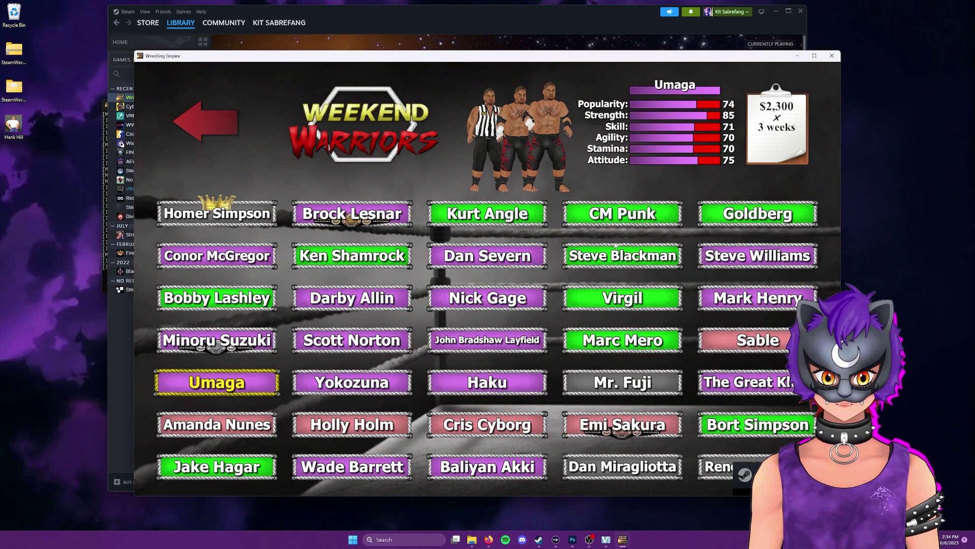
key(Left)
click(647, 223)
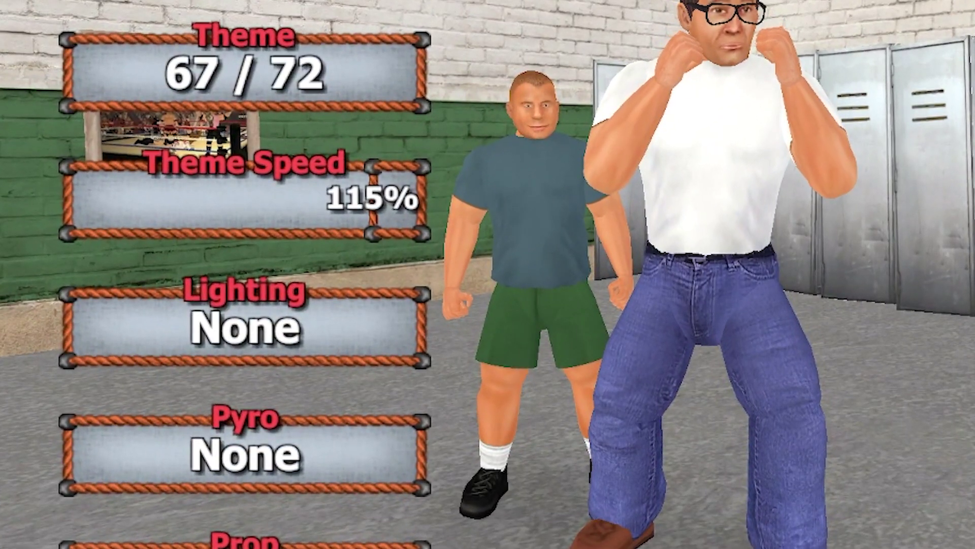
Bring up Hank Hill's Moves page and capture a rectangular screenshot of the whole game view
click(471, 84)
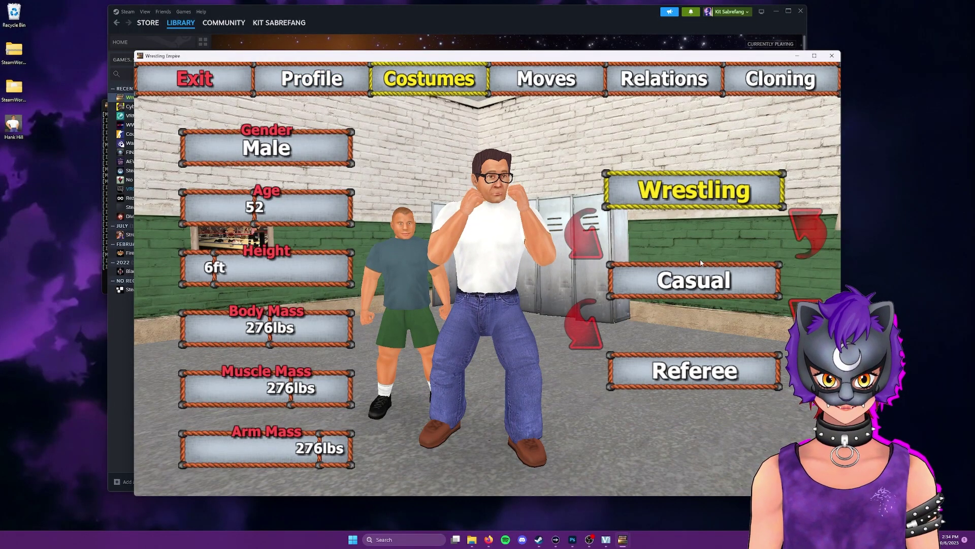
key(Right)
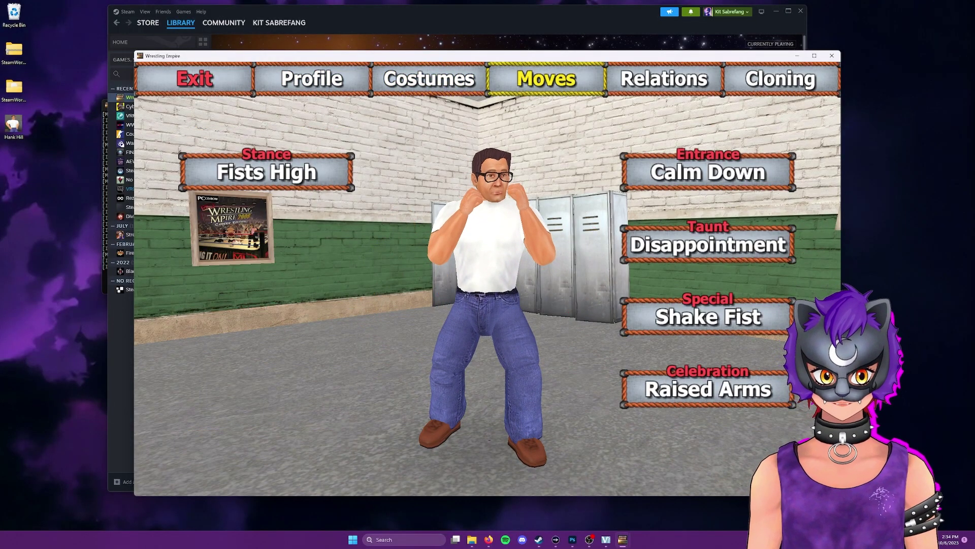
key(super+shift+s)
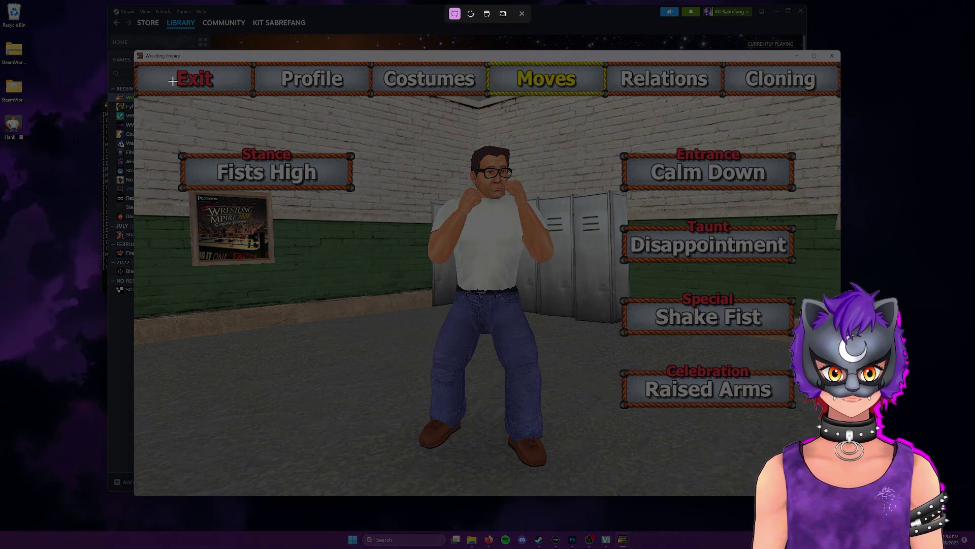
drag(140, 62, 840, 496)
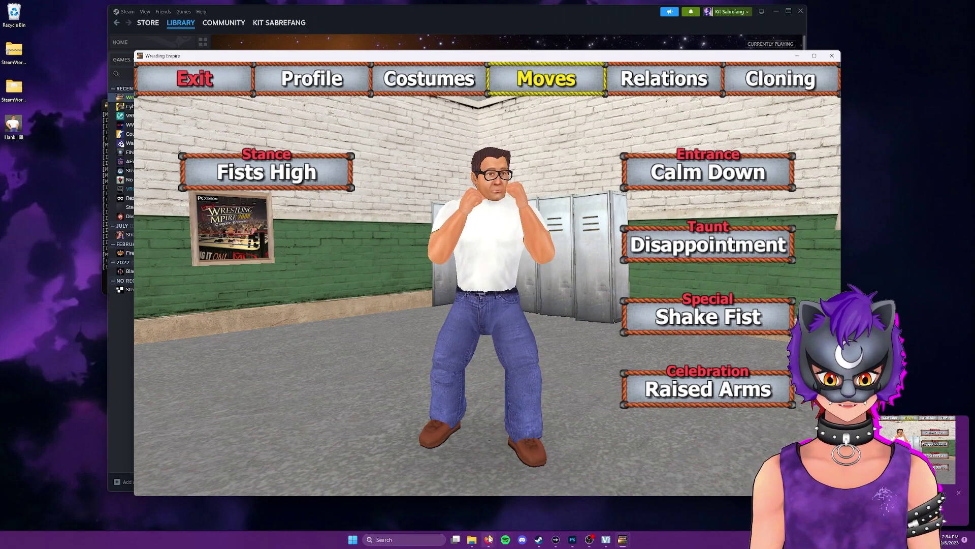
Switch to the Firefox window and show the open Photopea page
mouse_move(488, 538)
click(465, 503)
click(408, 74)
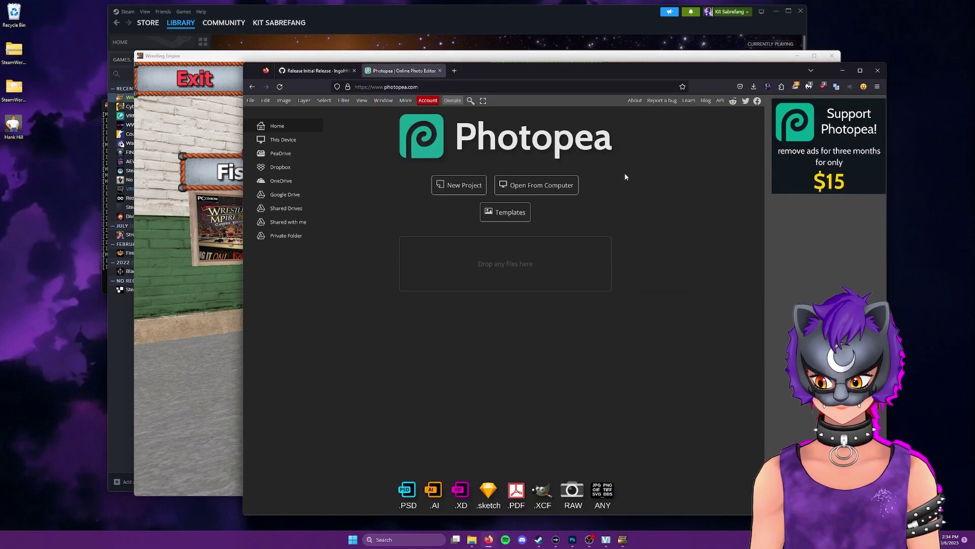
Create a new 256 x 256 pixel Photopea project with a white background
click(457, 196)
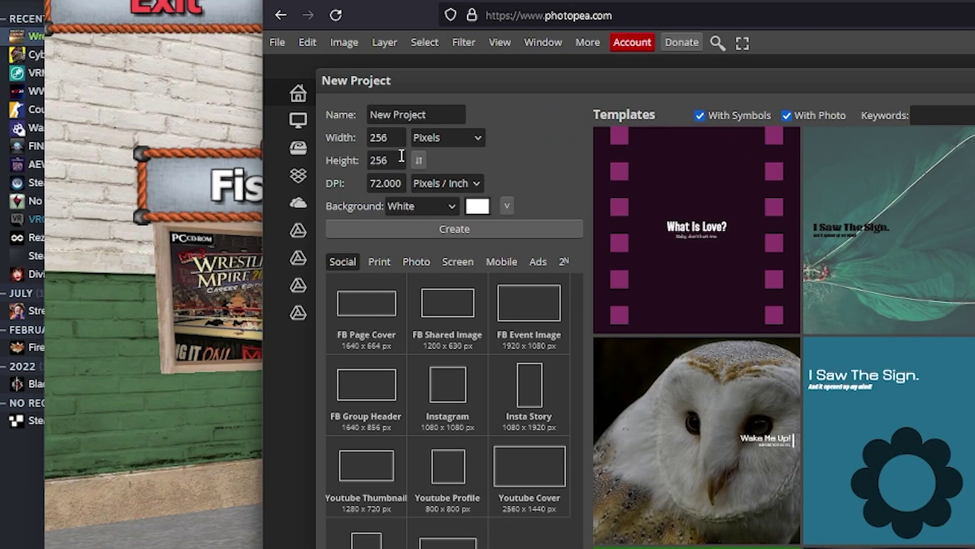
click(388, 138)
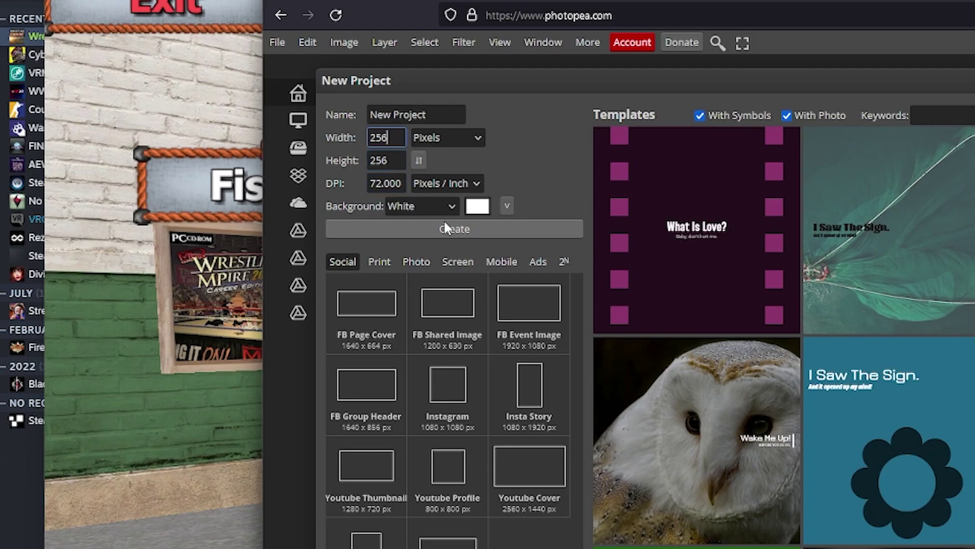
click(458, 230)
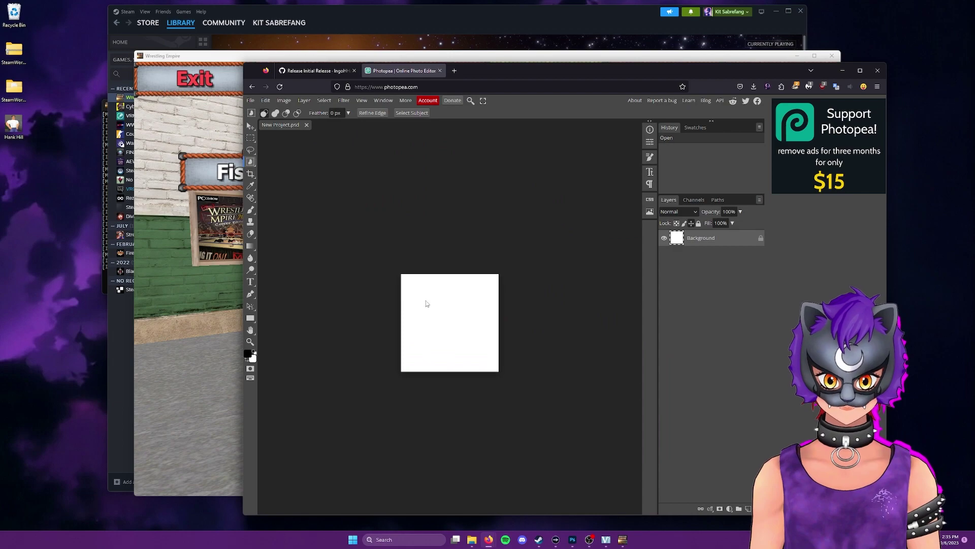
Paste the game screenshot and free-transform the layer so Hank Hill's head and torso fill the canvas
key(ctrl+v)
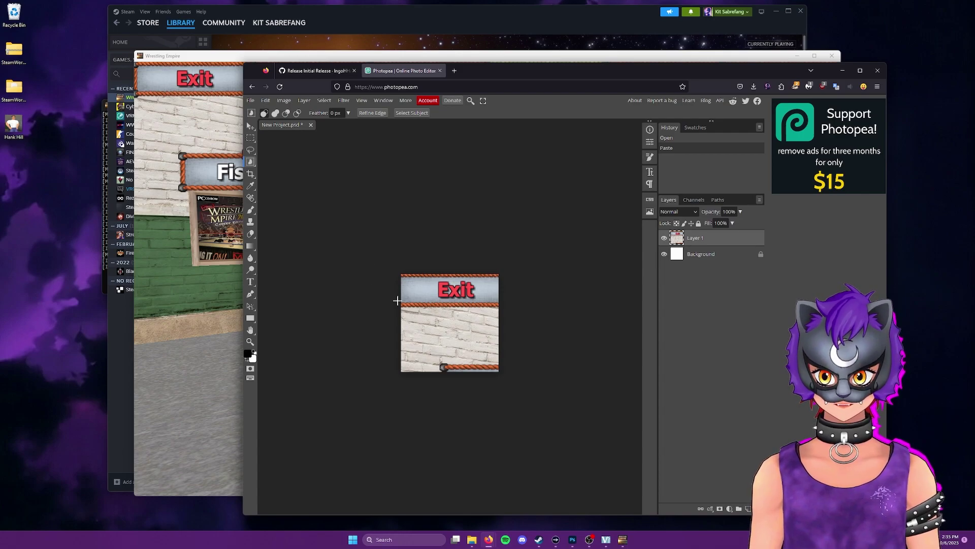
click(266, 101)
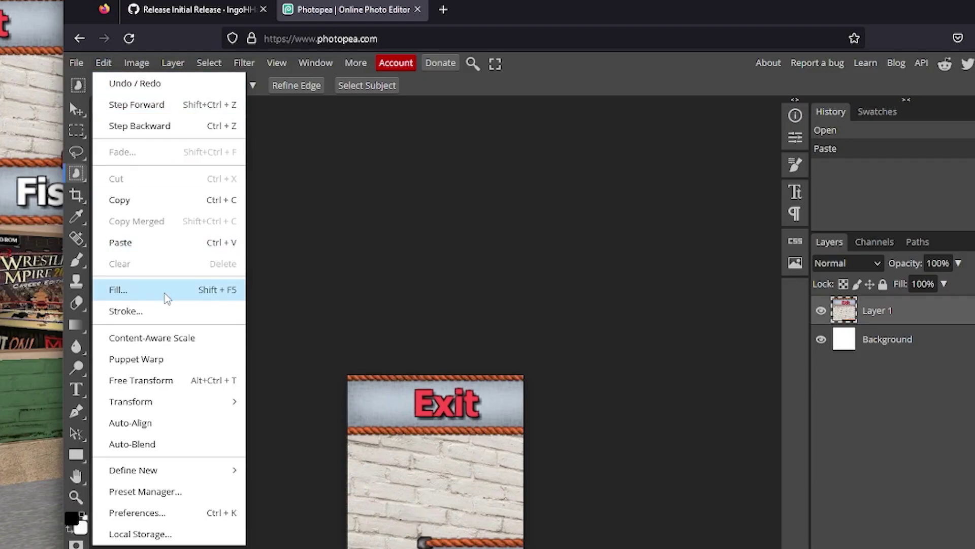
mouse_move(301, 292)
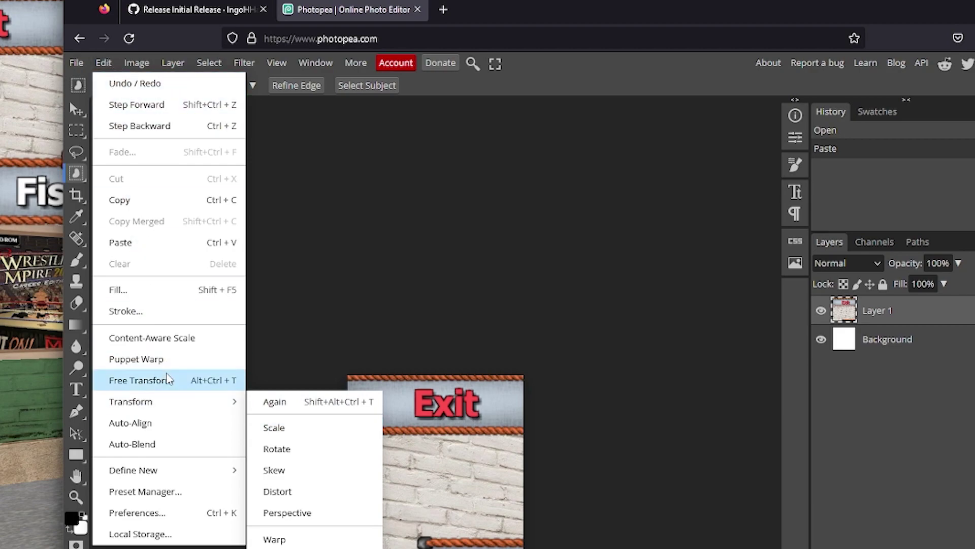
click(311, 434)
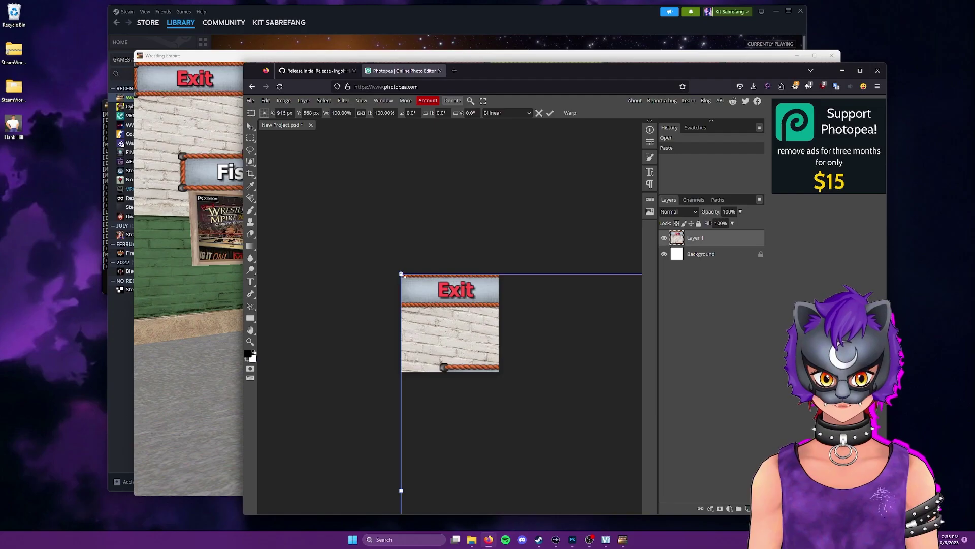
drag(403, 275, 376, 315)
key(Return)
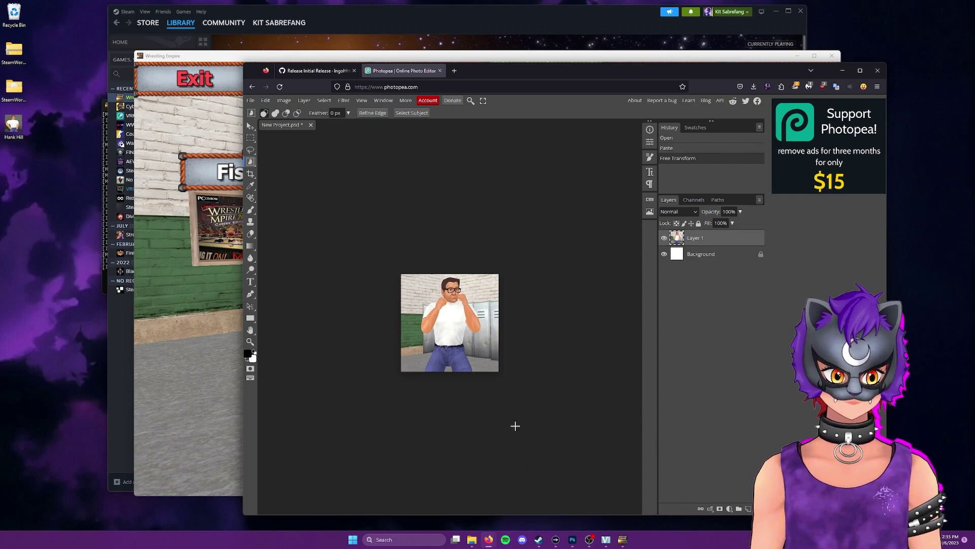
Export the thumbnail as a 256 x 256 px PNG at 100% quality and dismiss the ad-blocker notice
click(251, 101)
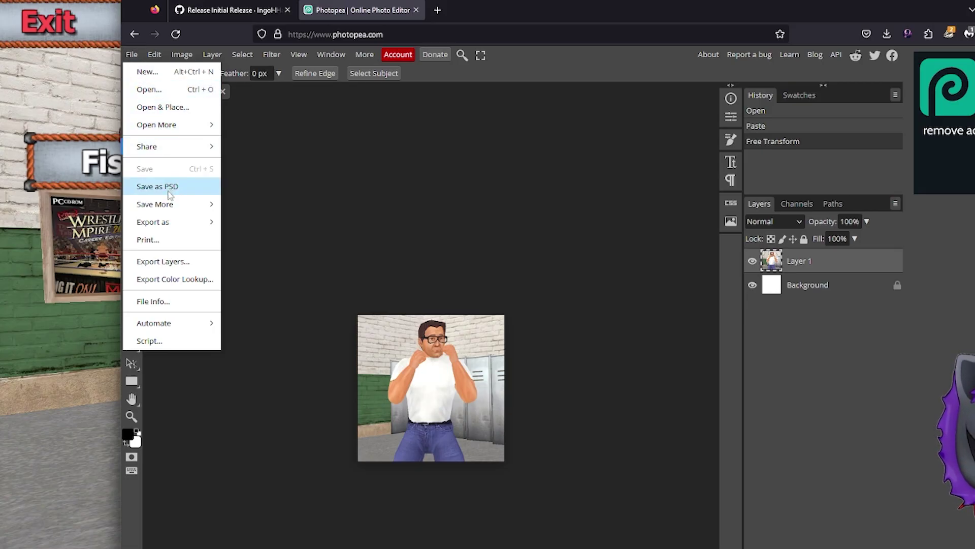
mouse_move(171, 229)
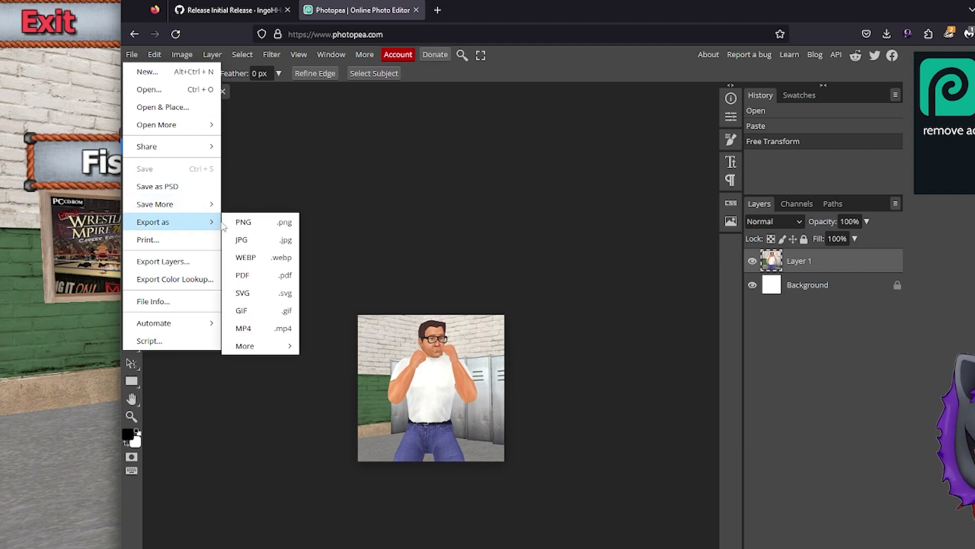
click(243, 222)
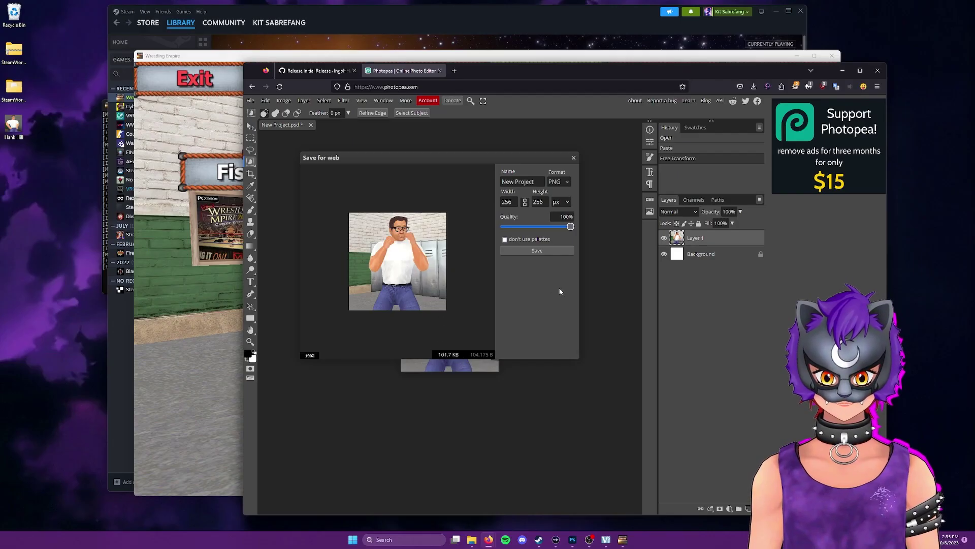
click(540, 253)
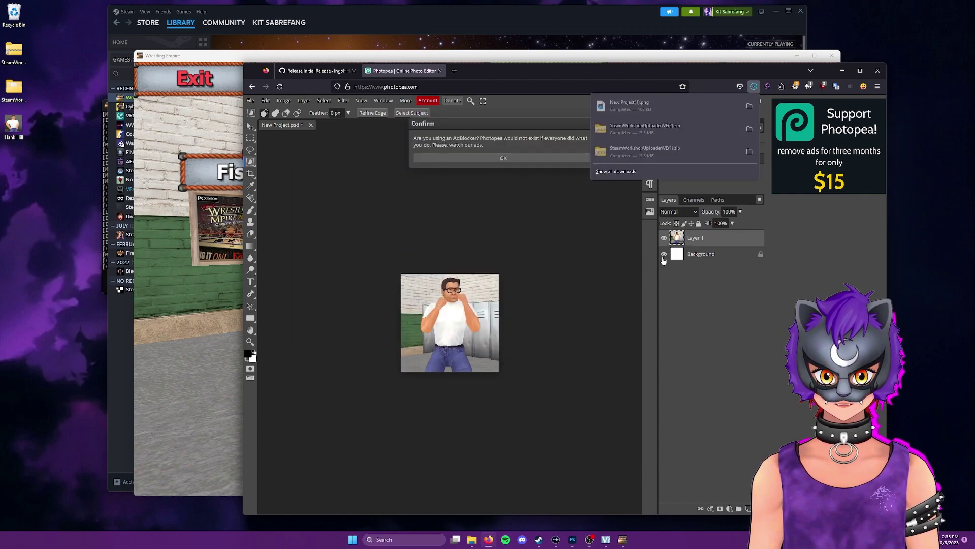
click(568, 365)
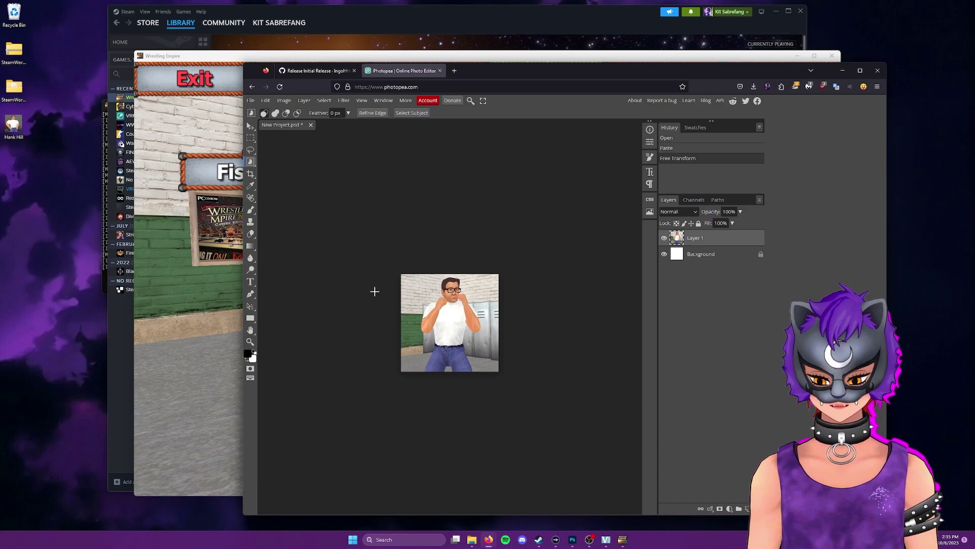
Minimize the browser and game windows and rename the desktop thumbnail file as HankHill
click(840, 75)
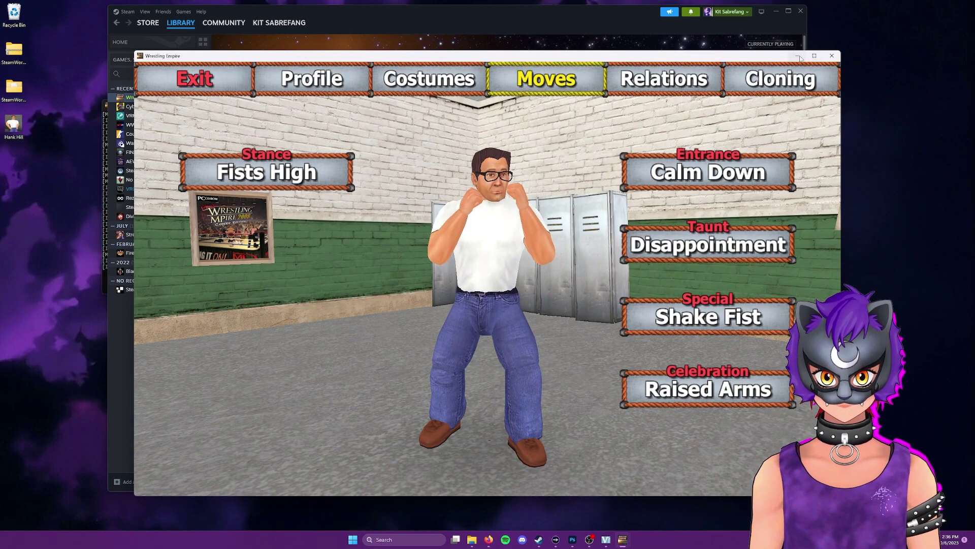
click(799, 56)
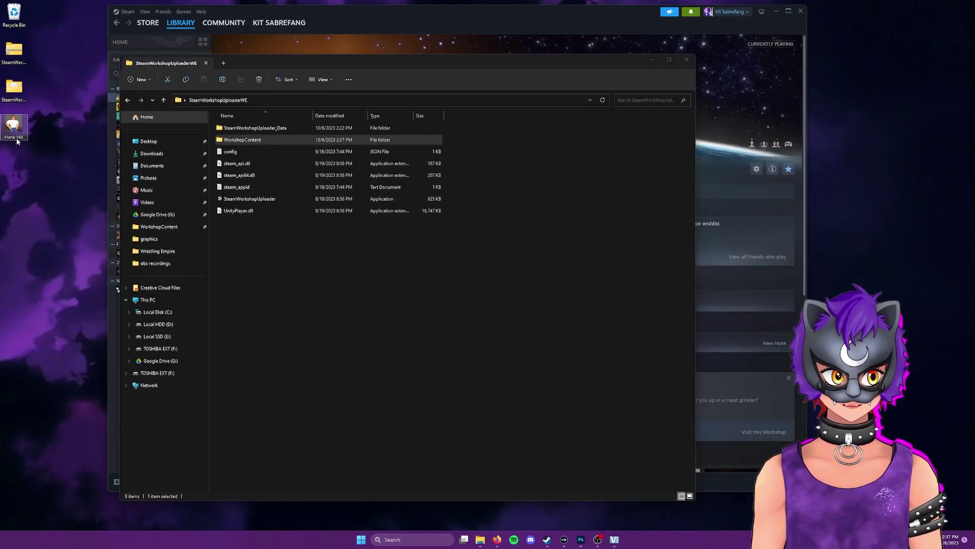
text(HankHill)
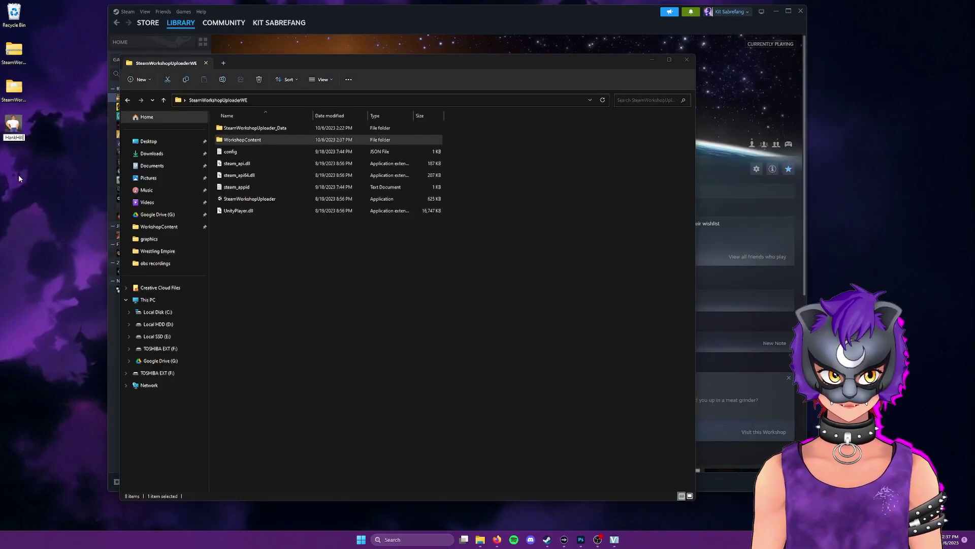
key(Return)
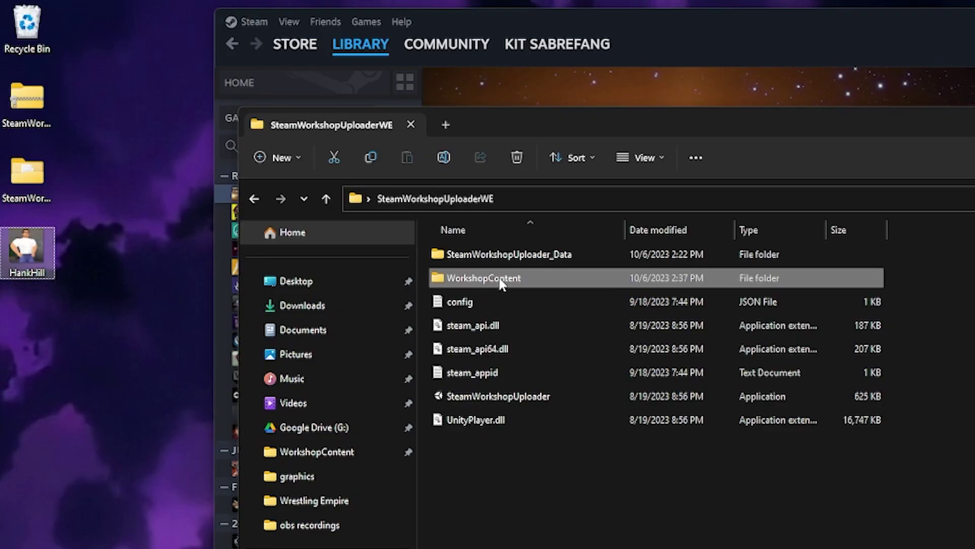
Move the HankHill thumbnail from the desktop into the WorkshopContent folder
double_click(500, 283)
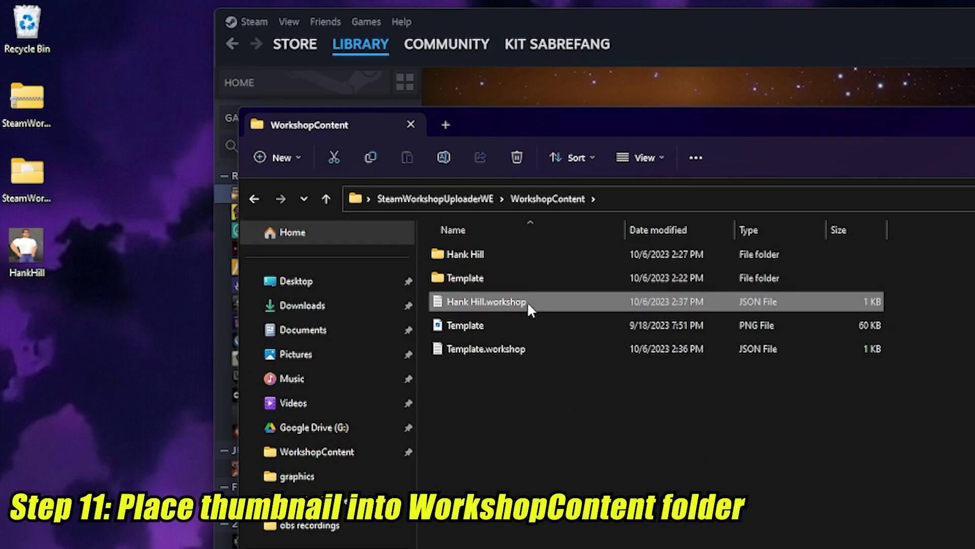
click(528, 301)
drag(28, 251, 523, 428)
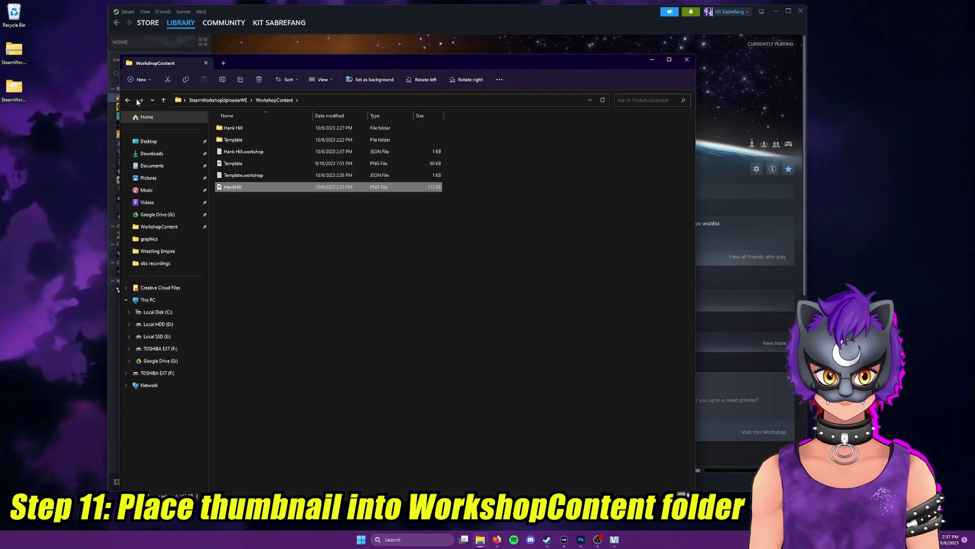
Launch SteamWorkshopUploader from the SteamWorkshopUploaderWE folder and select the Hank Hill mod pack
click(127, 100)
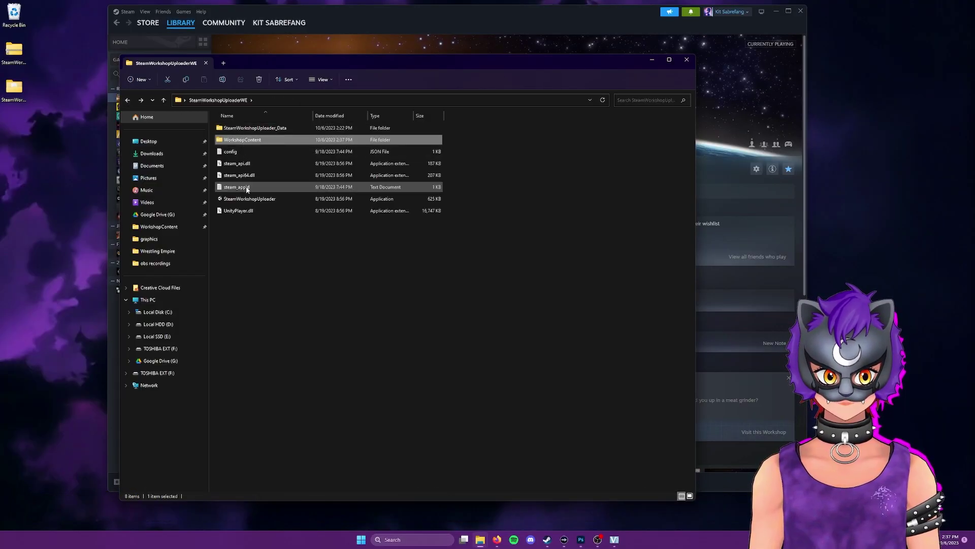
click(245, 199)
double_click(246, 199)
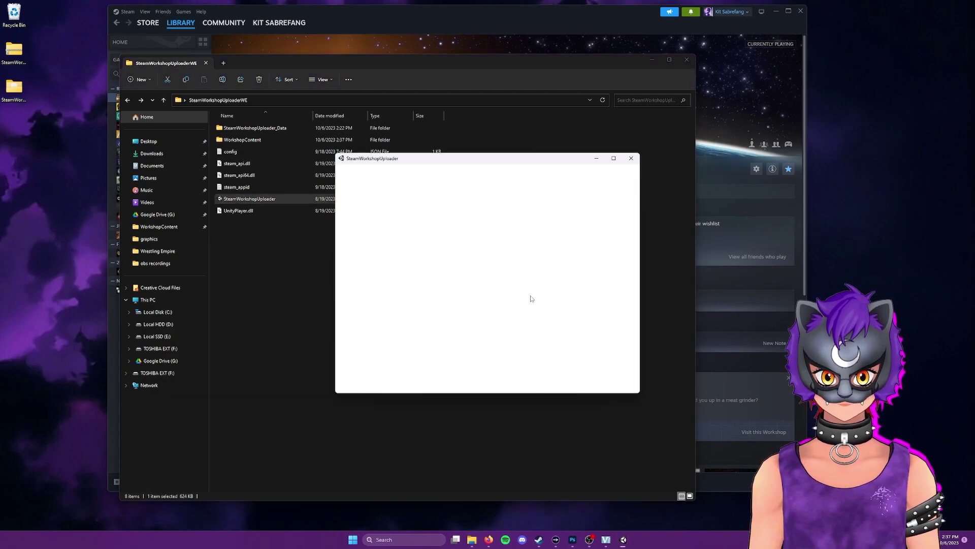
click(371, 195)
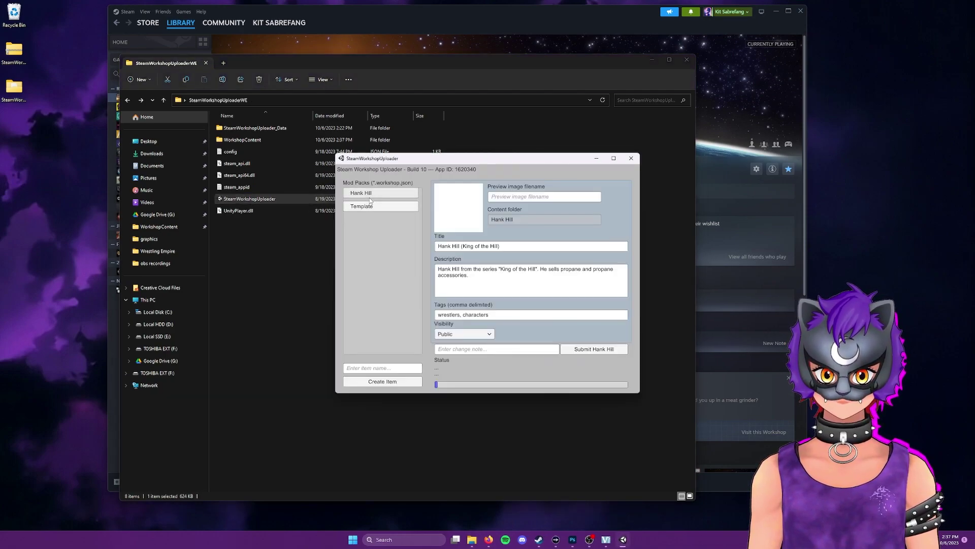
Set the mod pack's preview image filename to HankHill.png
click(529, 197)
text(HankHi)
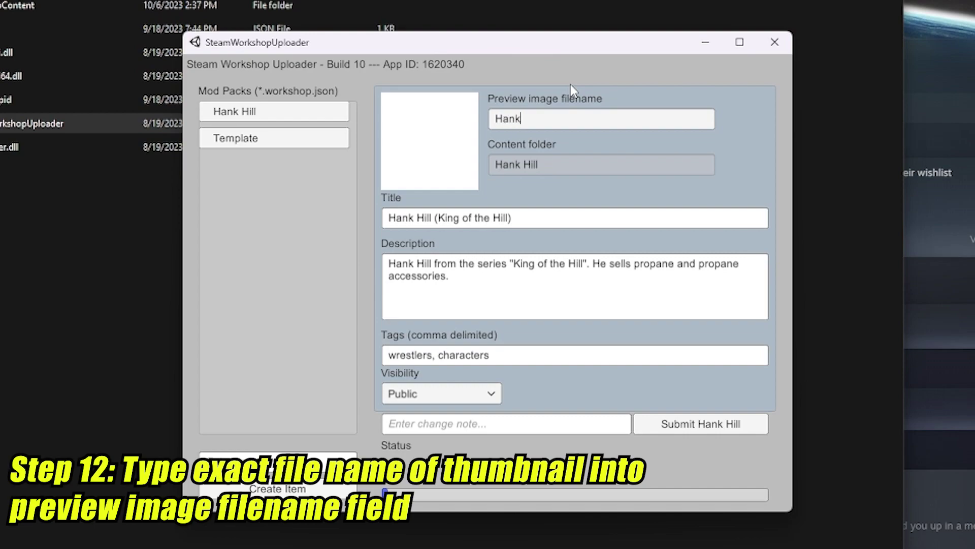
text(ll.on)
key(BackSpace)
key(BackSpace)
text(png)
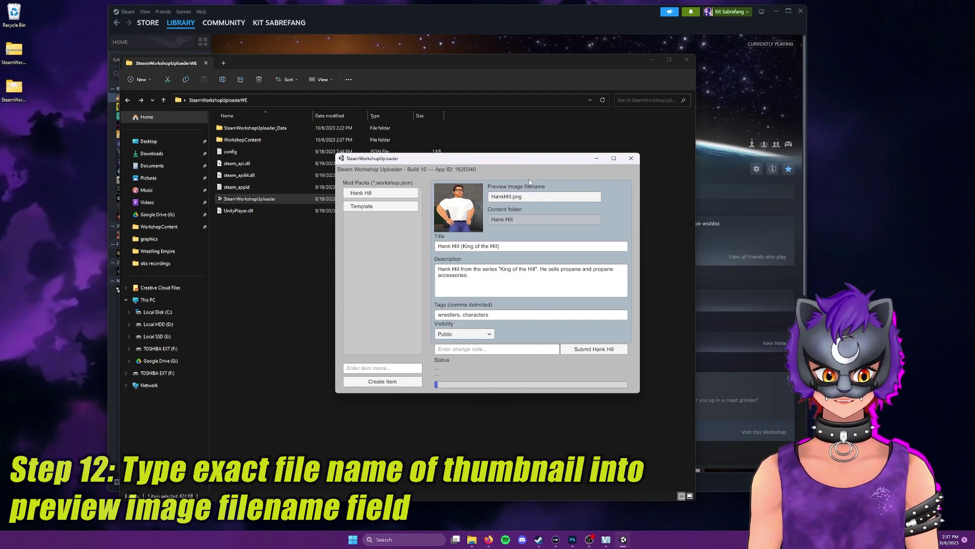
Move the uploader window aside and check the contents of the Hank Hill folder down to plugins > Import
drag(531, 163, 638, 200)
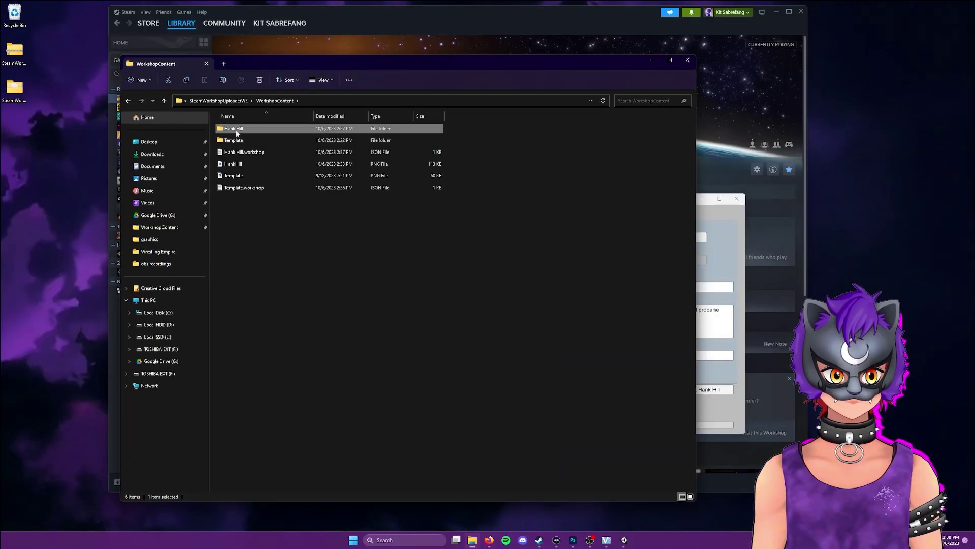
double_click(236, 130)
double_click(236, 129)
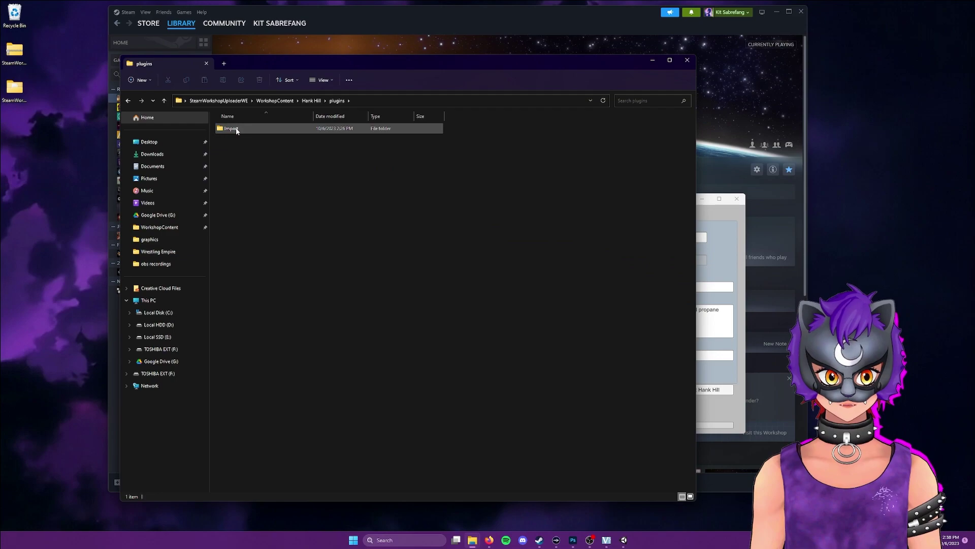
double_click(236, 129)
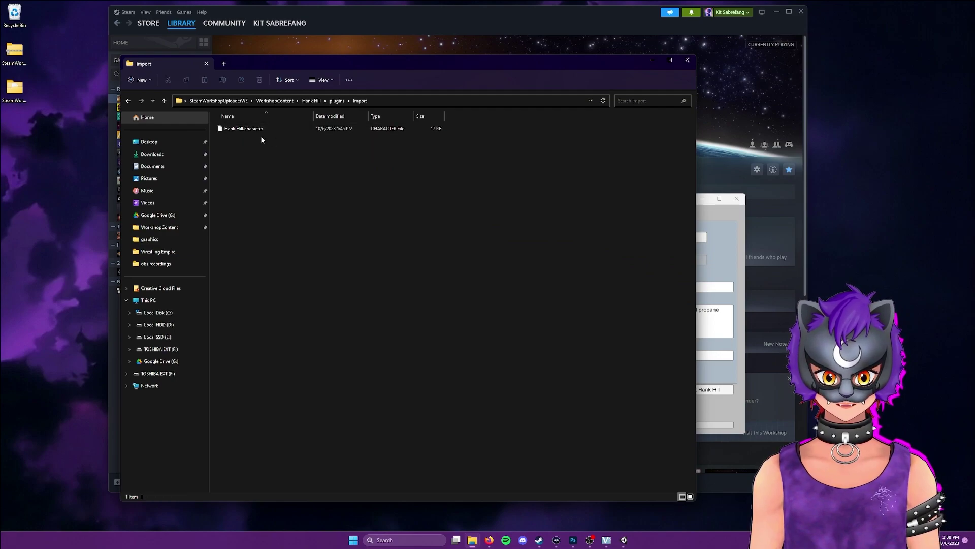
Minimize the file window and submit the Hank Hill mod pack to the Steam Workshop
click(648, 61)
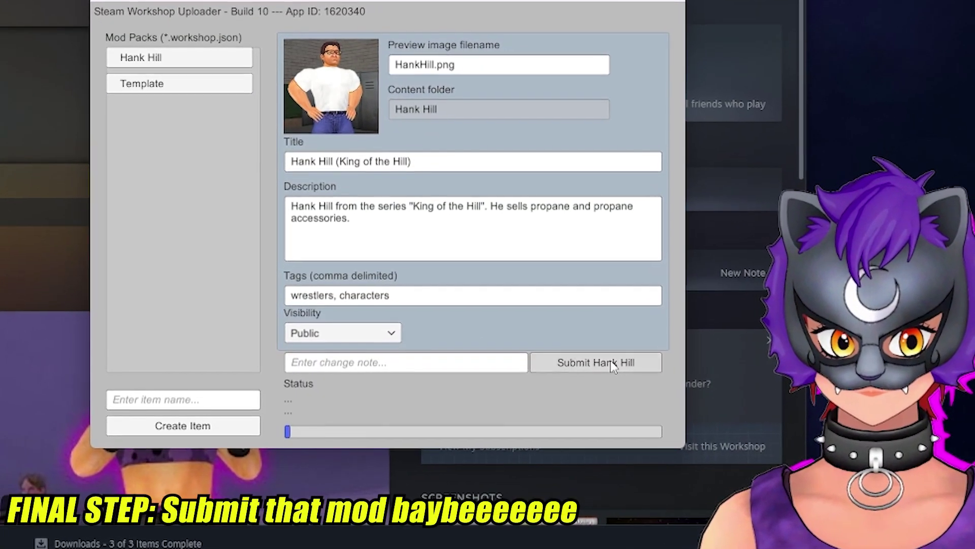
click(588, 376)
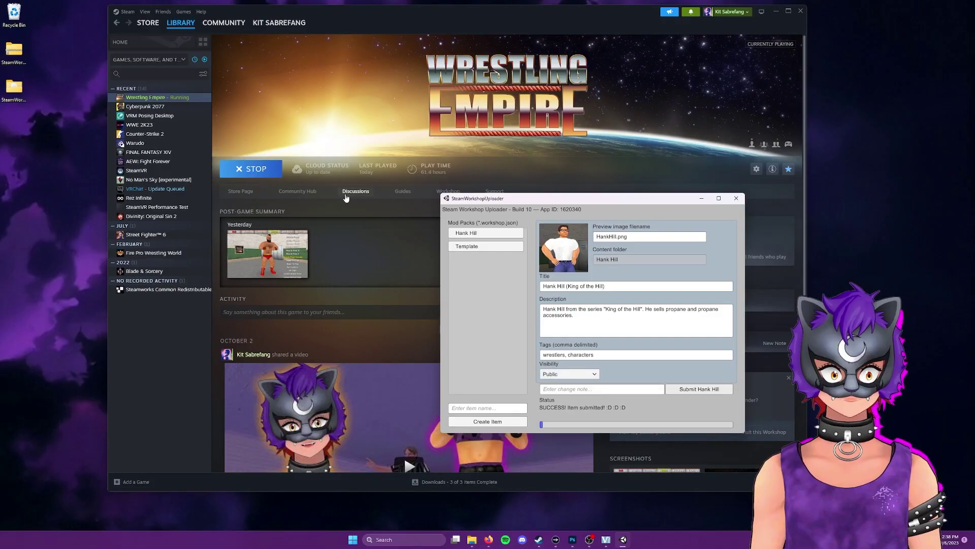
Switch to Steam and review the Hank Hill (King of the Hill) item among the posted Wrestling Empire Workshop files
click(340, 213)
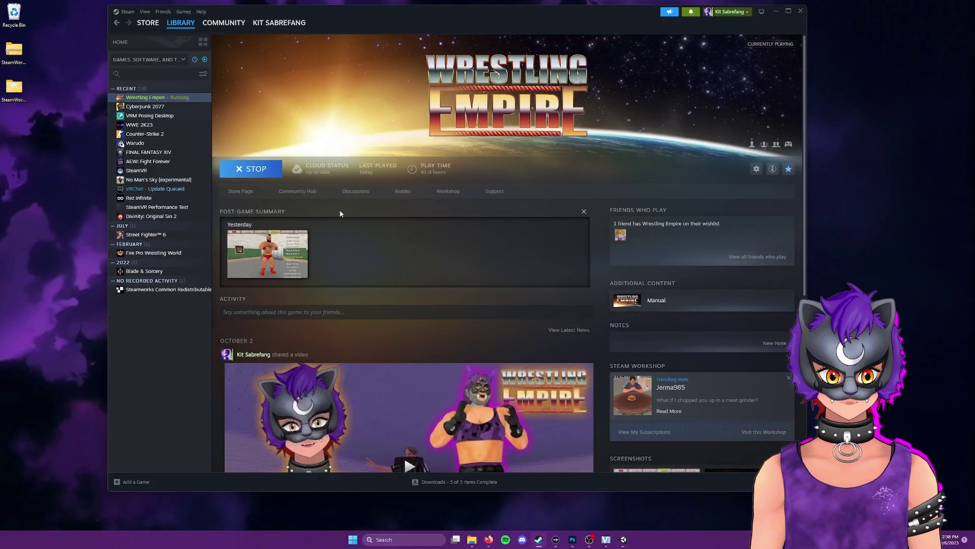
click(449, 191)
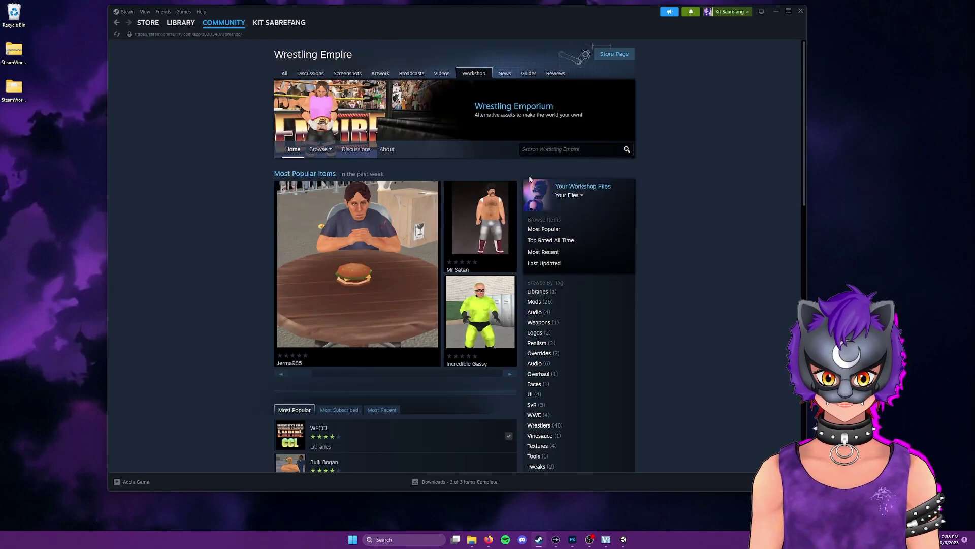
mouse_move(580, 197)
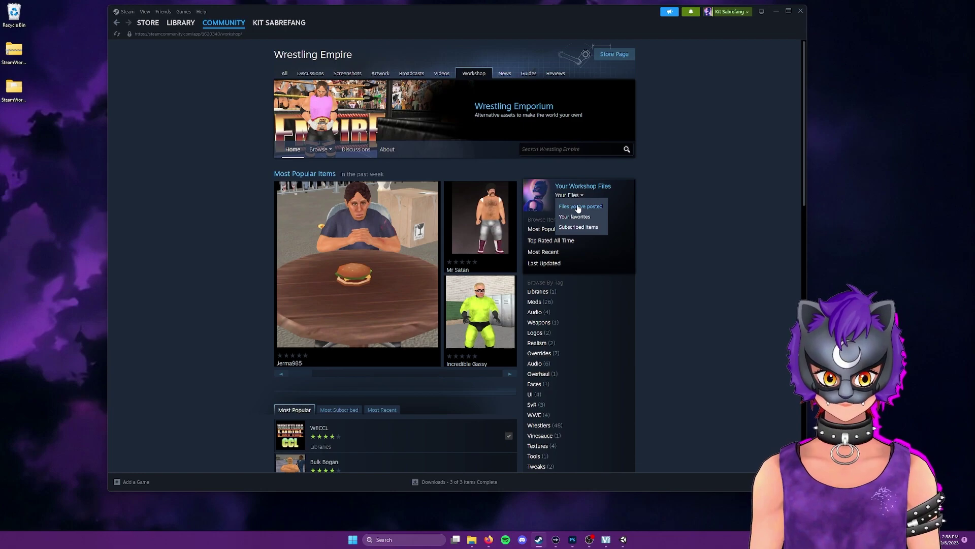
click(578, 207)
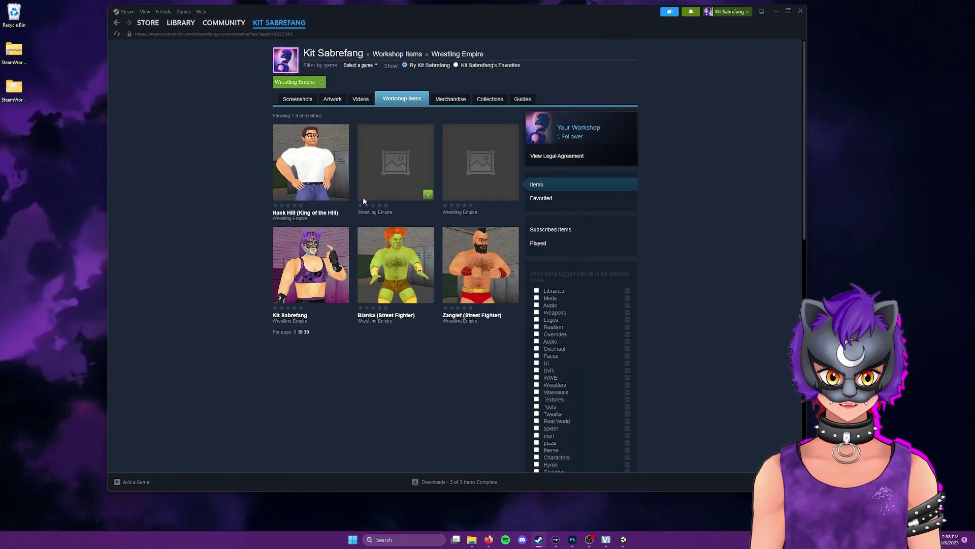
click(313, 153)
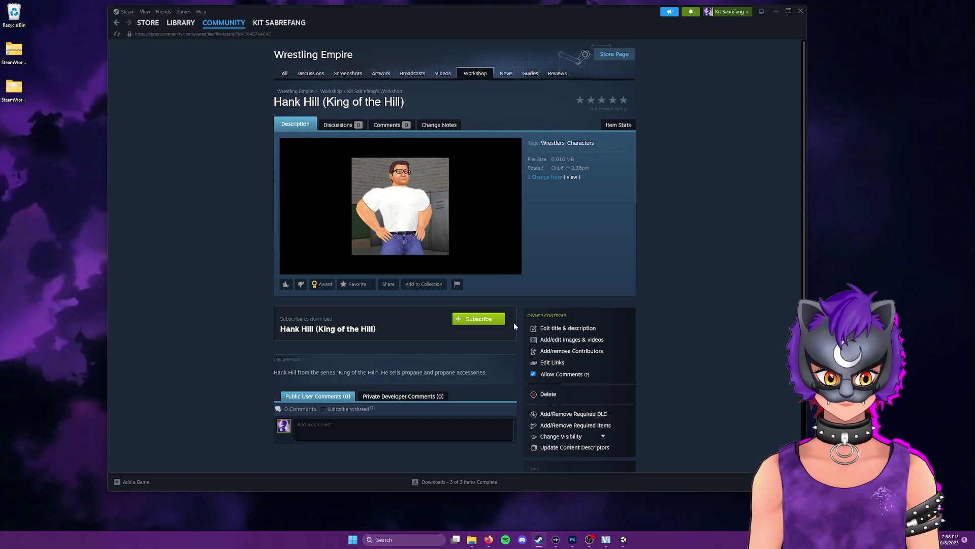
scroll(439, 363, down, 2)
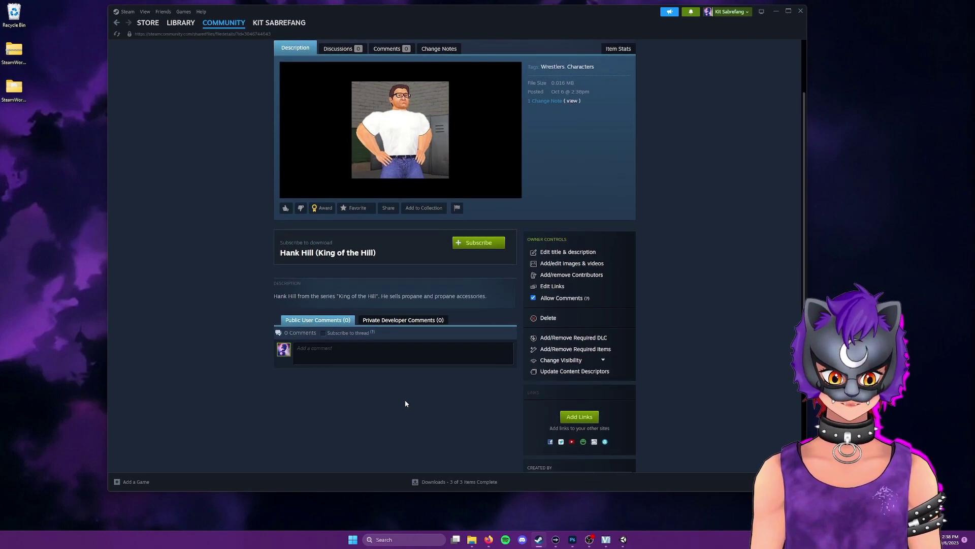
Add the subscribed item WECCL as a required item of the Hank Hill (King of the Hill) Workshop item and save
scroll(405, 403, down, 2)
scroll(405, 403, up, 5)
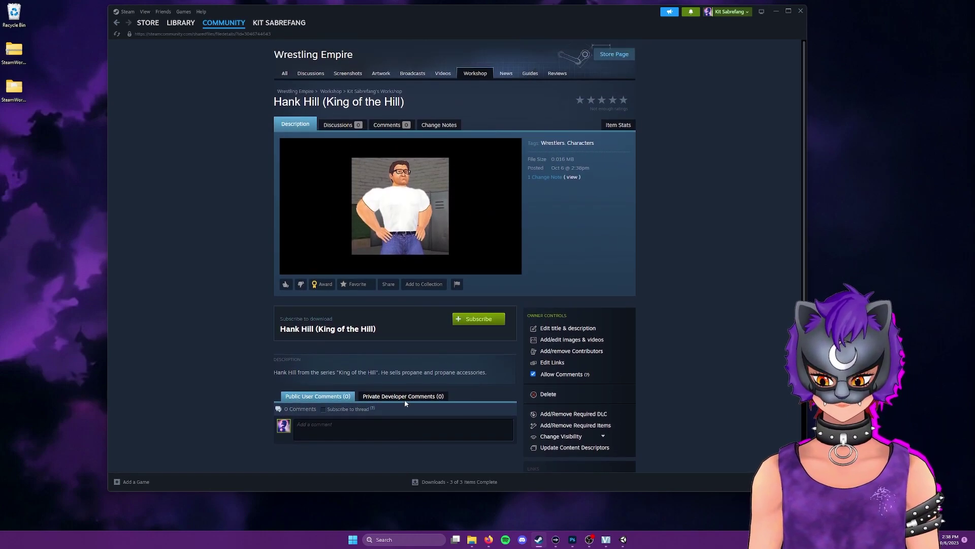
scroll(700, 228, down, 2)
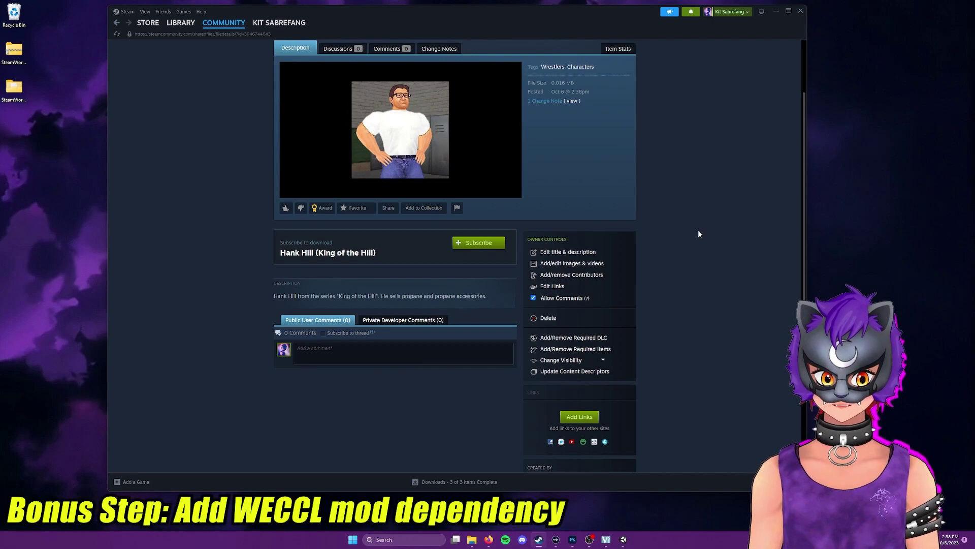
scroll(688, 248, down, 2)
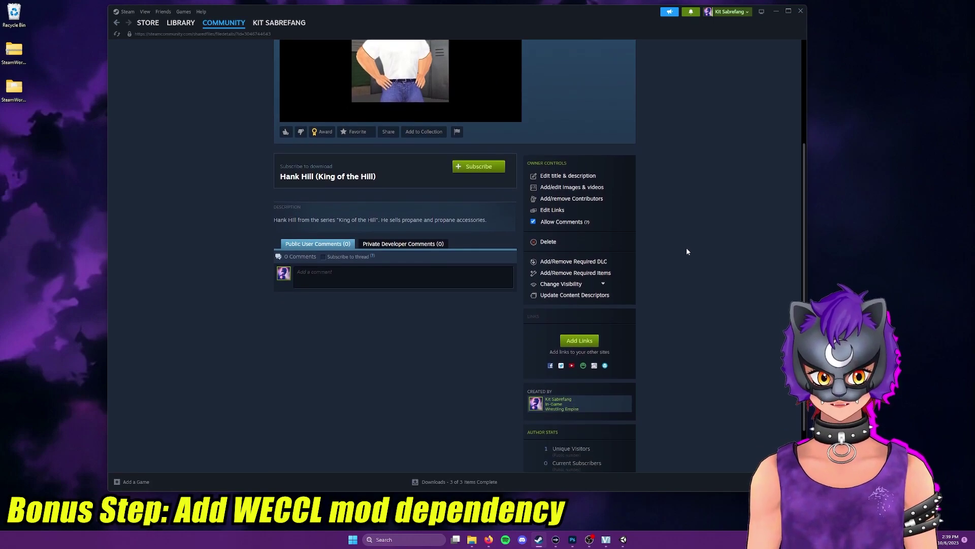
scroll(687, 251, up, 2)
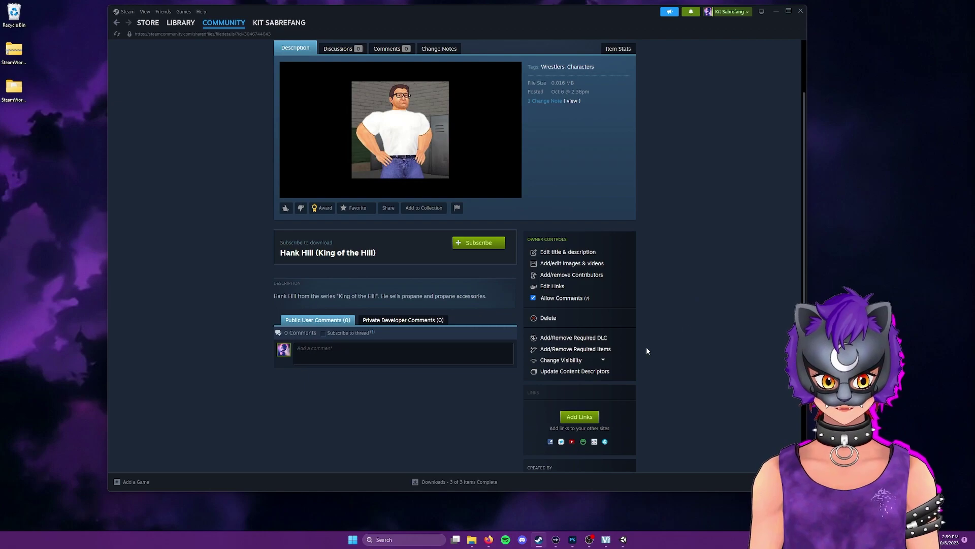
scroll(644, 346, down, 2)
scroll(642, 343, up, 3)
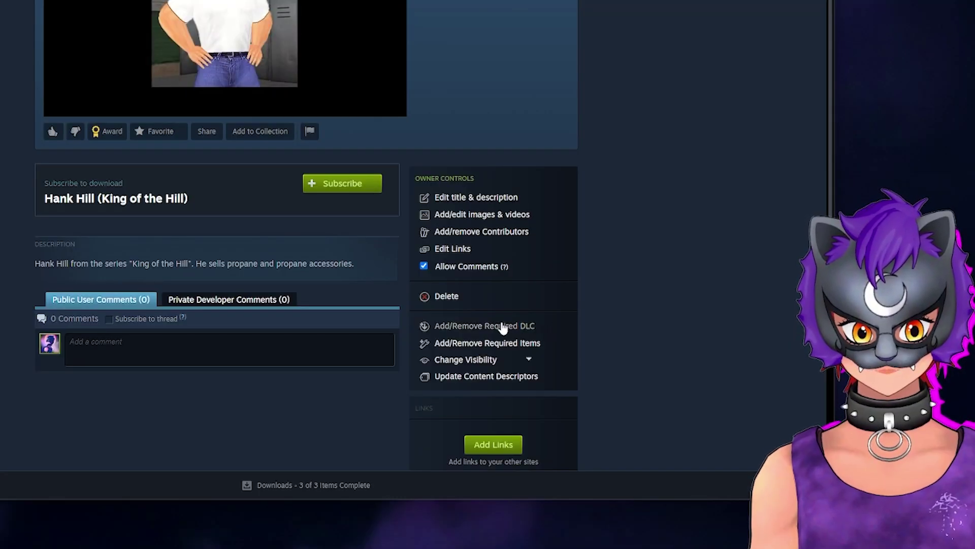
click(485, 348)
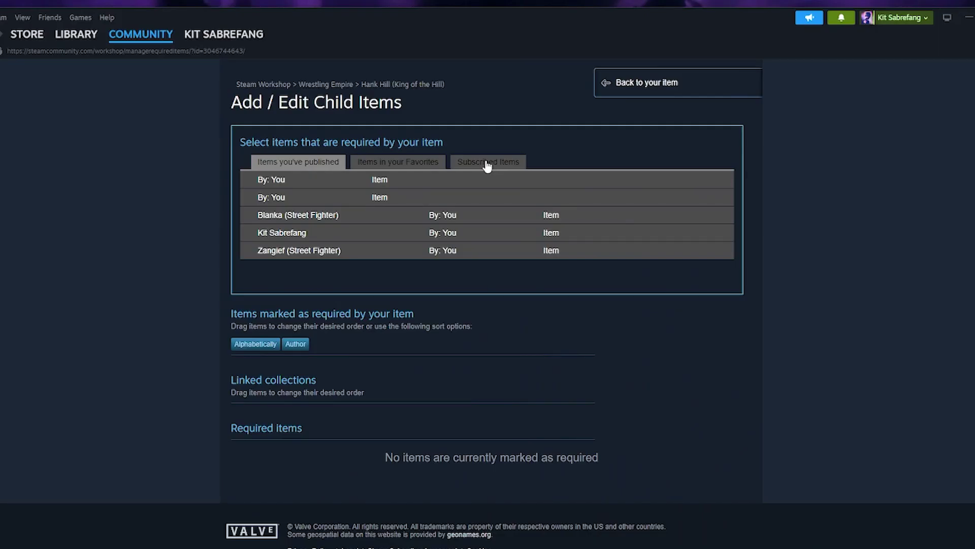
click(455, 109)
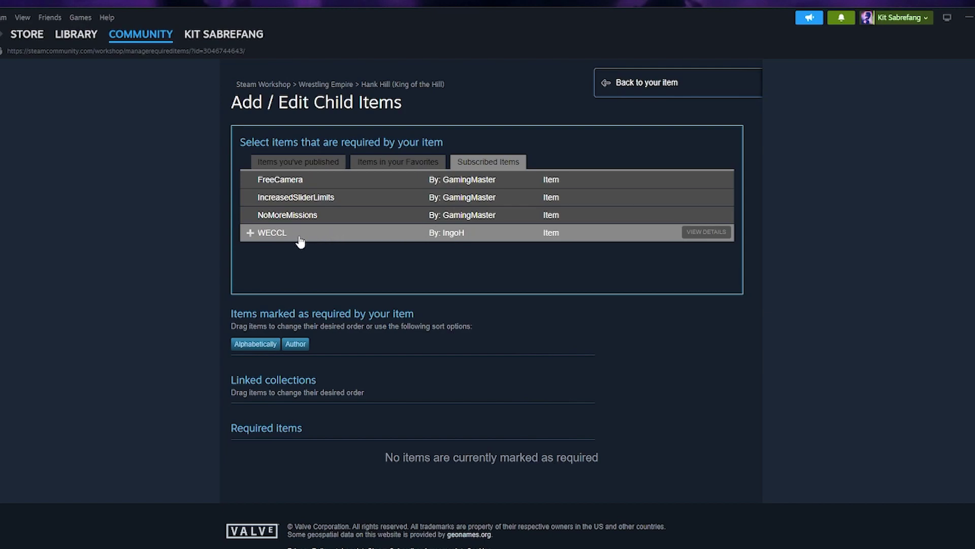
click(251, 235)
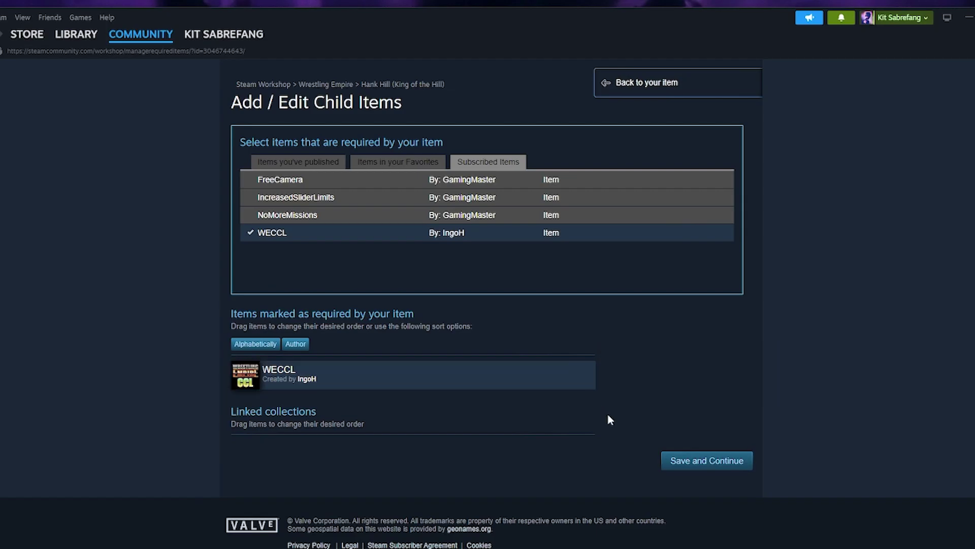
click(708, 461)
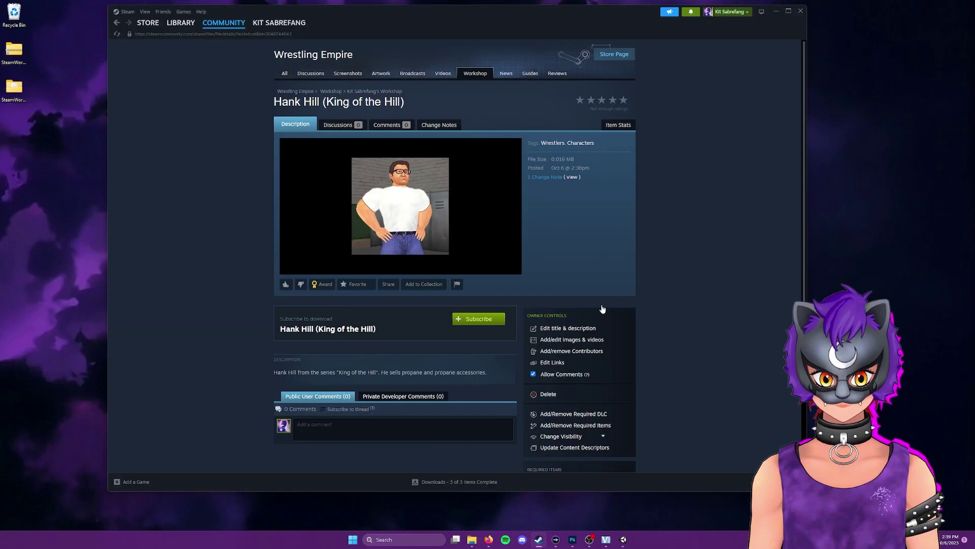
Check the required items section on the Hank Hill Workshop page, and return to the start of the page
scroll(602, 308, down, 2)
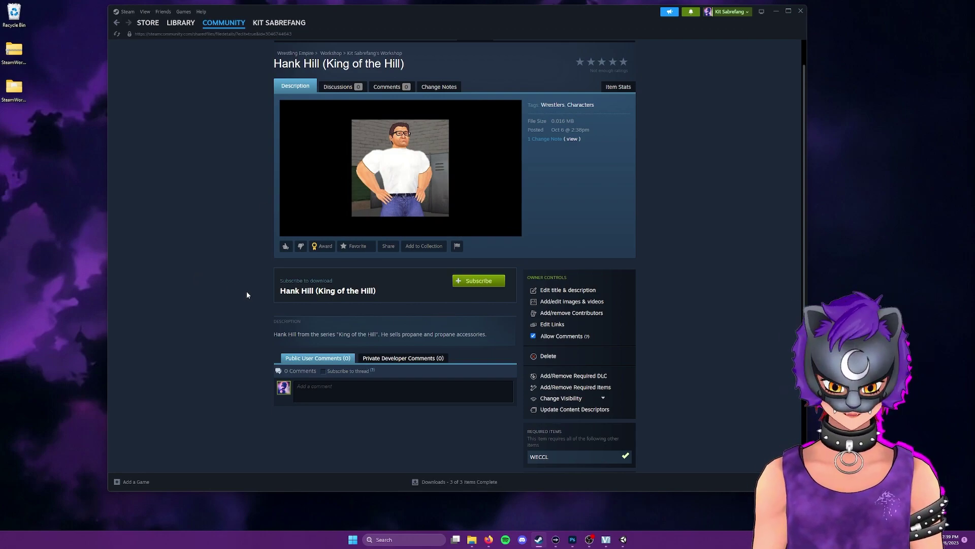
scroll(405, 131, down, 1)
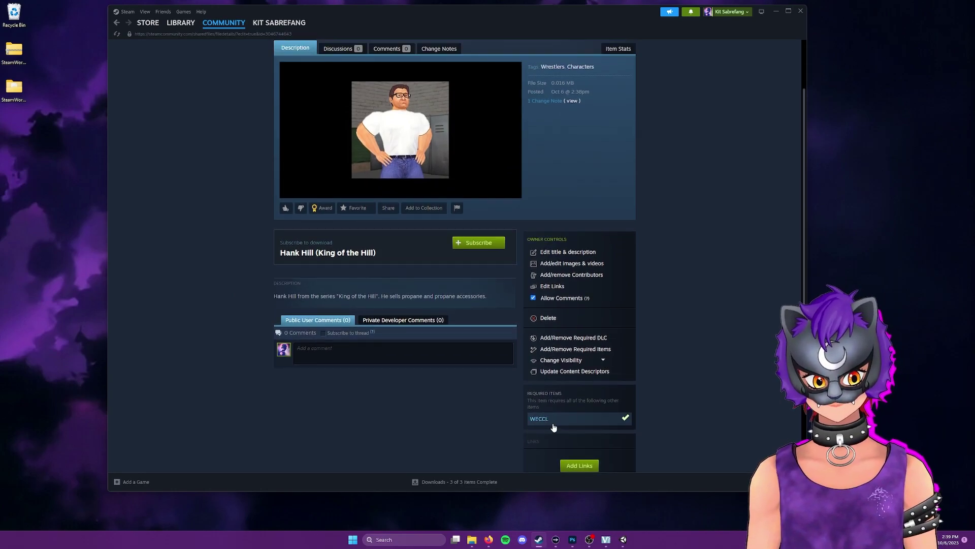
scroll(550, 428, up, 3)
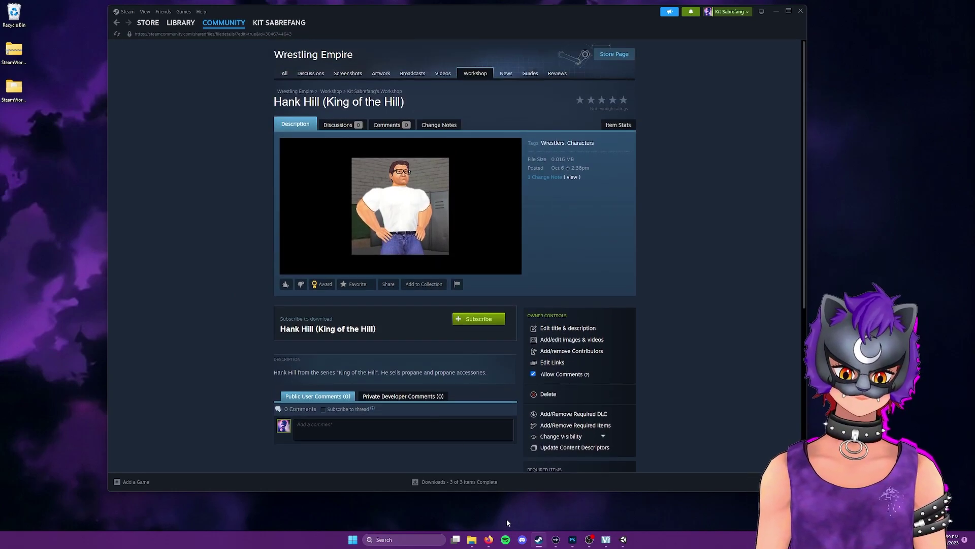